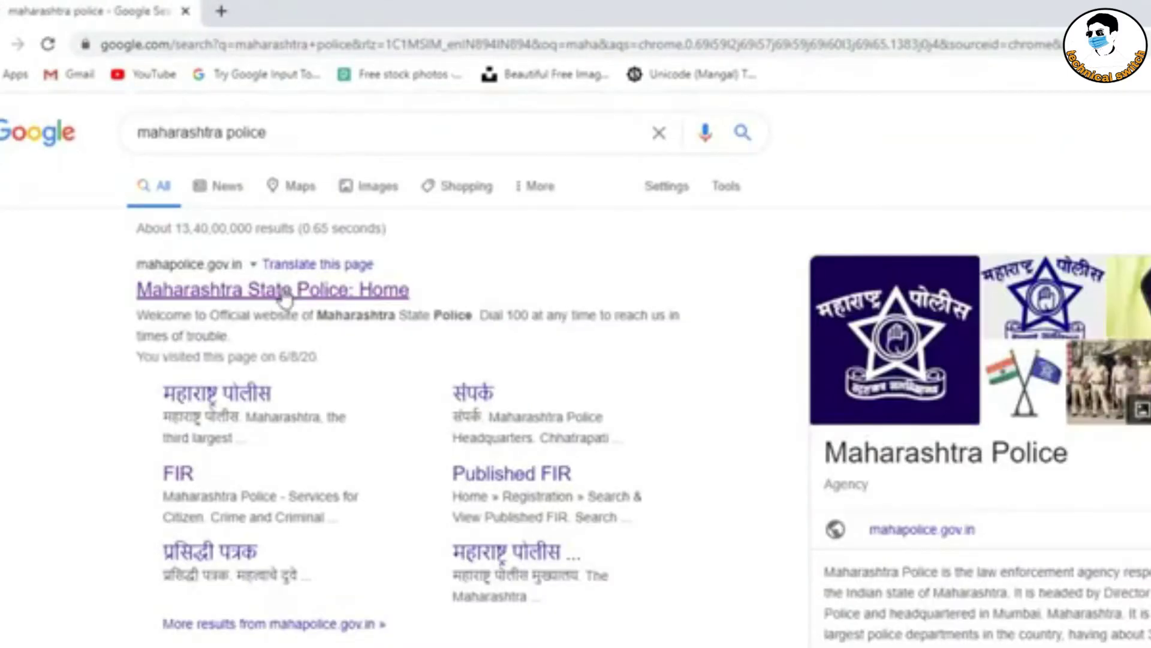
View the official Maharashtra State Police website and the Rajasthan Police website, dismissing the pop-up on the Rajasthan homepage
{"action": "left_click", "coordinate": [282, 295]}
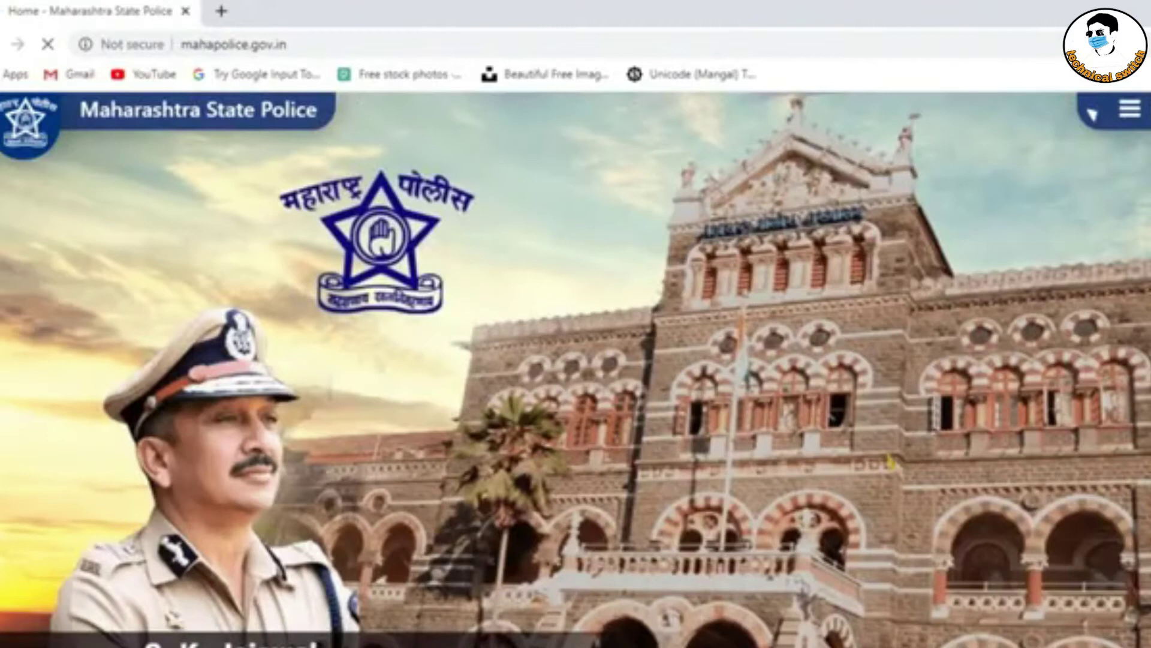
{"action": "left_click", "coordinate": [322, 42]}
{"action": "type", "text": "rajkosh.up.nic"}
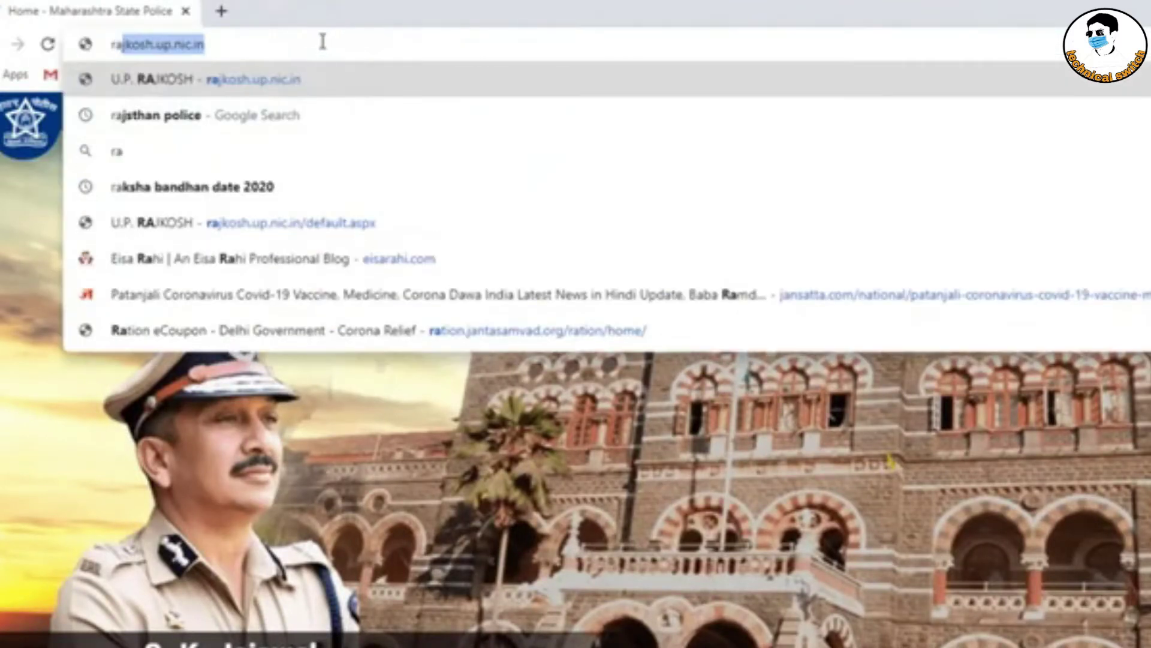
{"action": "left_click", "coordinate": [312, 115]}
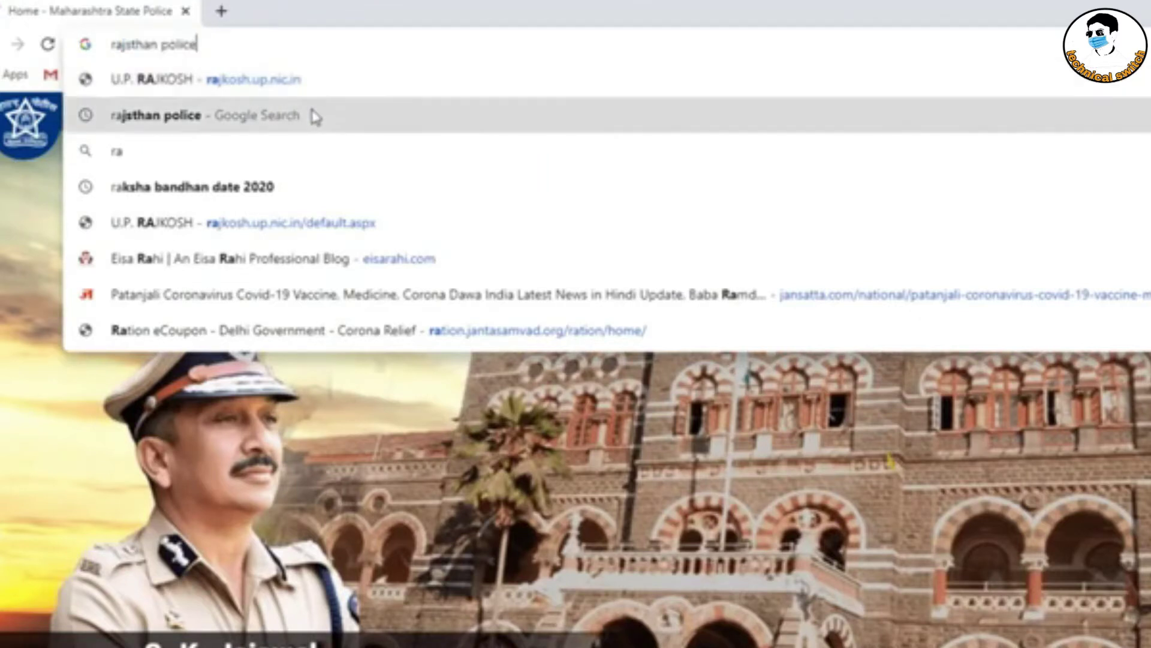
{"action": "left_click", "coordinate": [214, 318]}
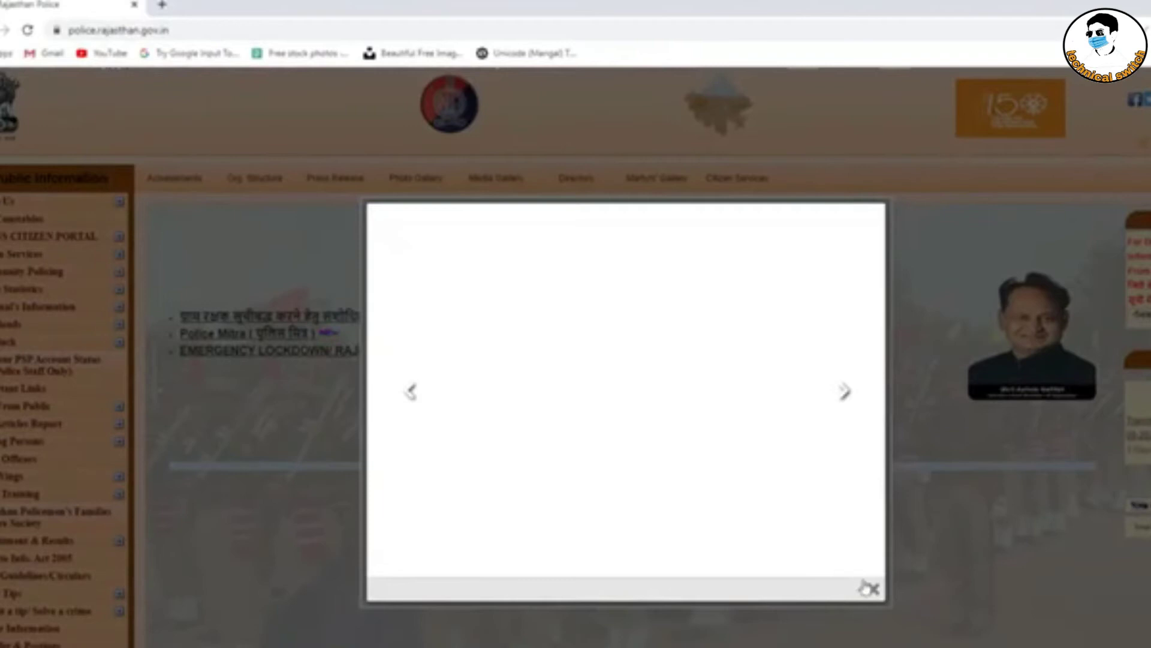
{"action": "left_click", "coordinate": [873, 589]}
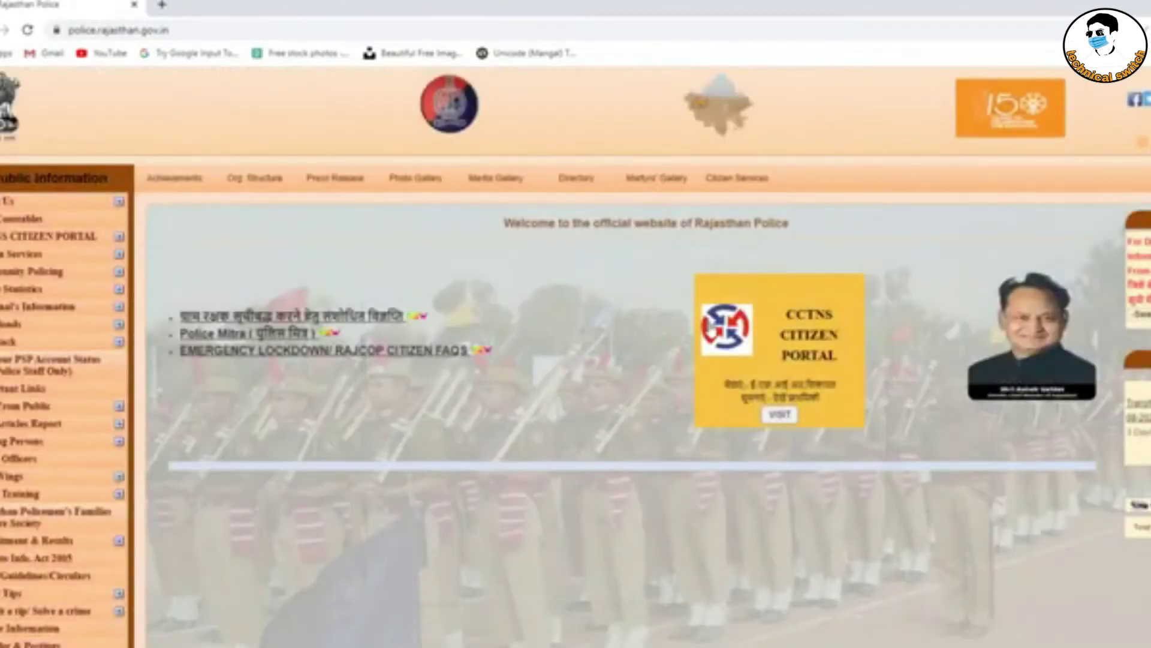
Go to the Uttar Pradesh Police website, uppolice.gov.in, and open its Tenant/PG Verification citizen service
{"action": "left_click", "coordinate": [288, 28]}
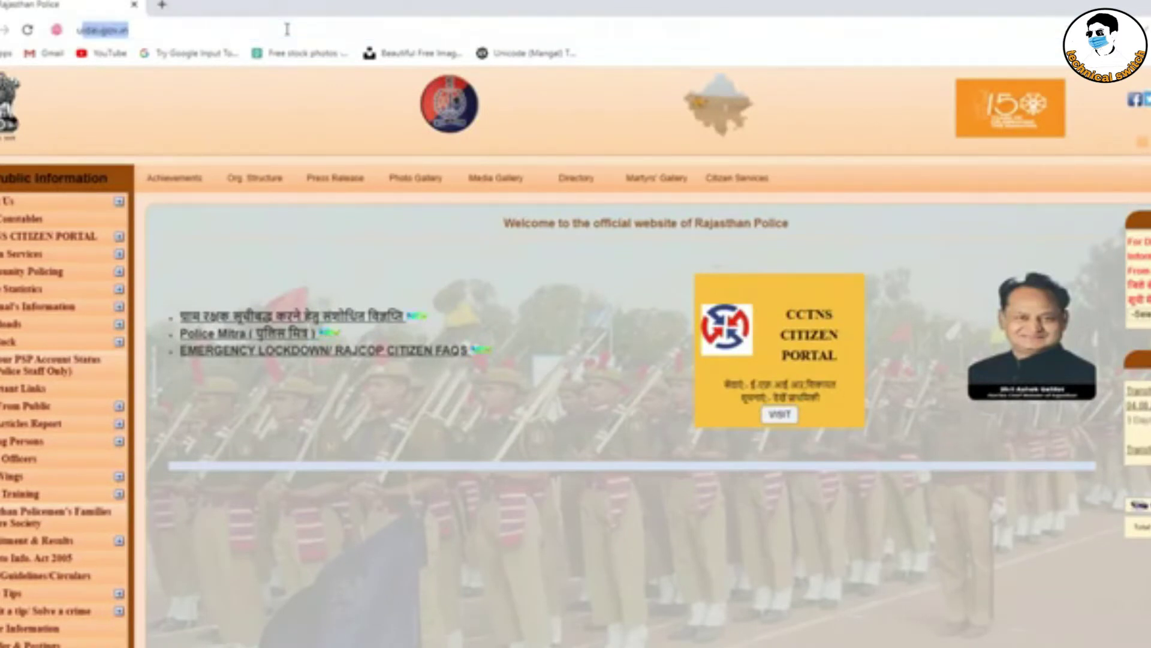
{"action": "type", "text": "up"}
{"action": "key", "text": "Return"}
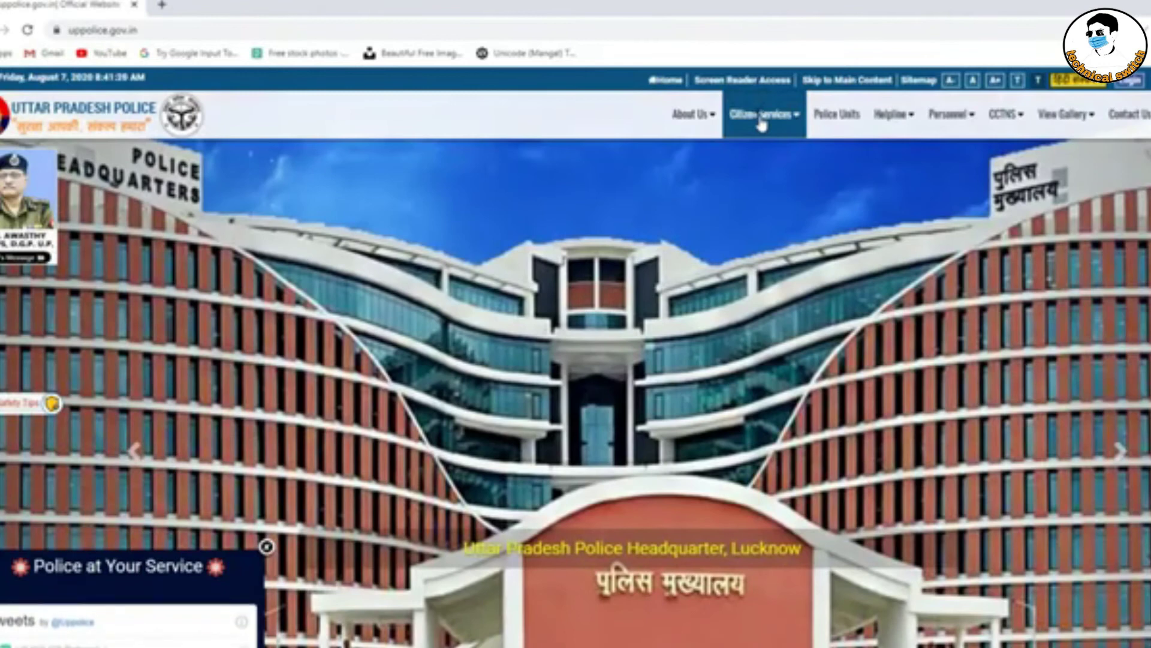
{"action": "left_click", "coordinate": [762, 120]}
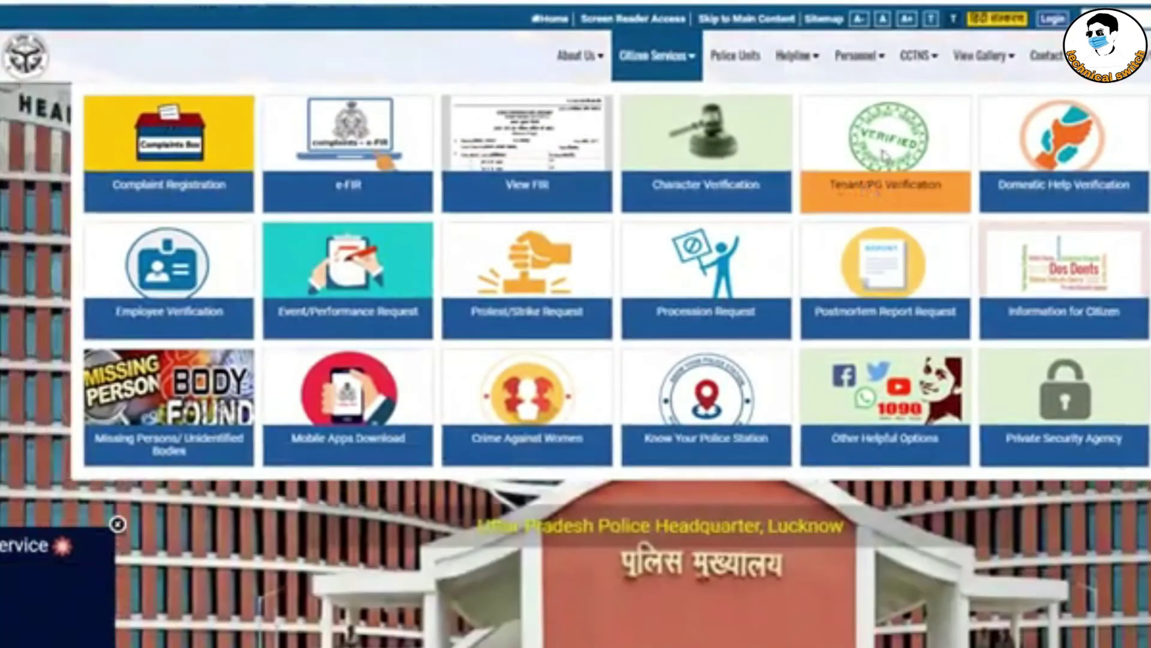
{"action": "left_click", "coordinate": [900, 193]}
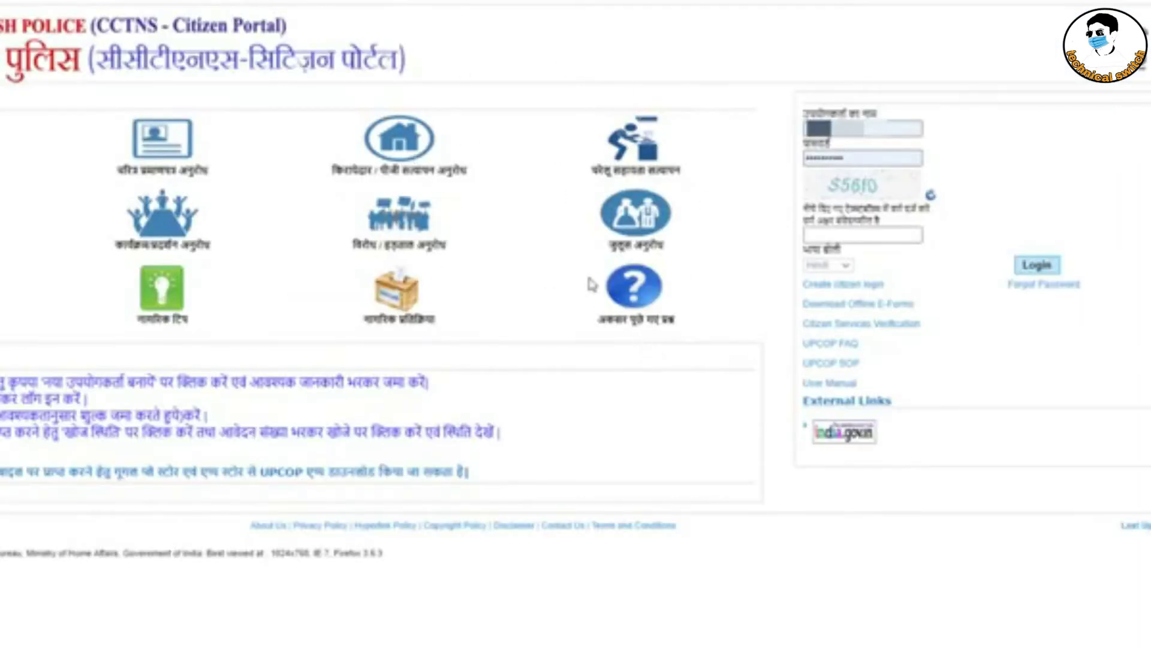
{"action": "left_click", "coordinate": [825, 293]}
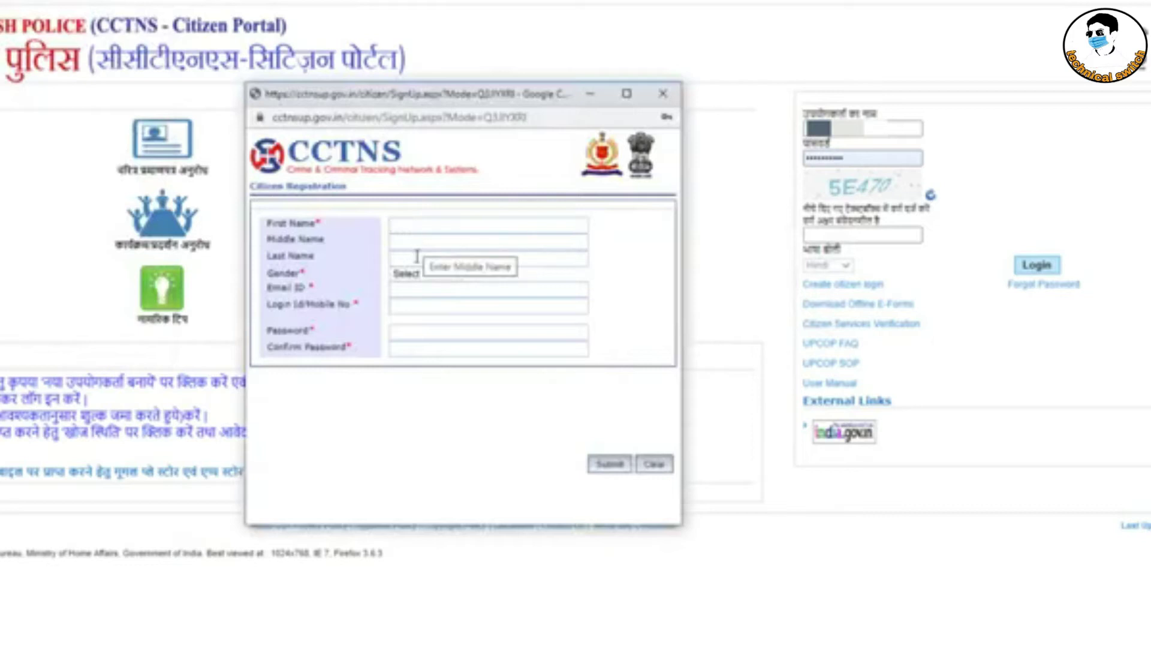
{"action": "left_click", "coordinate": [419, 273]}
{"action": "left_click", "coordinate": [419, 313]}
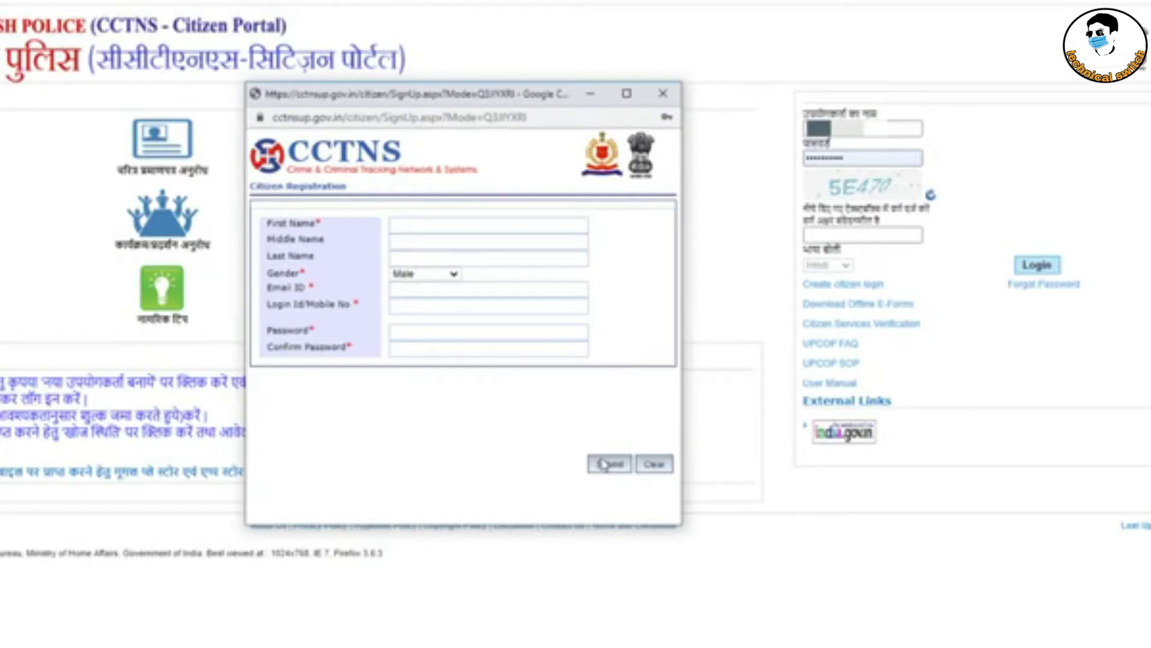
{"action": "left_click", "coordinate": [662, 93]}
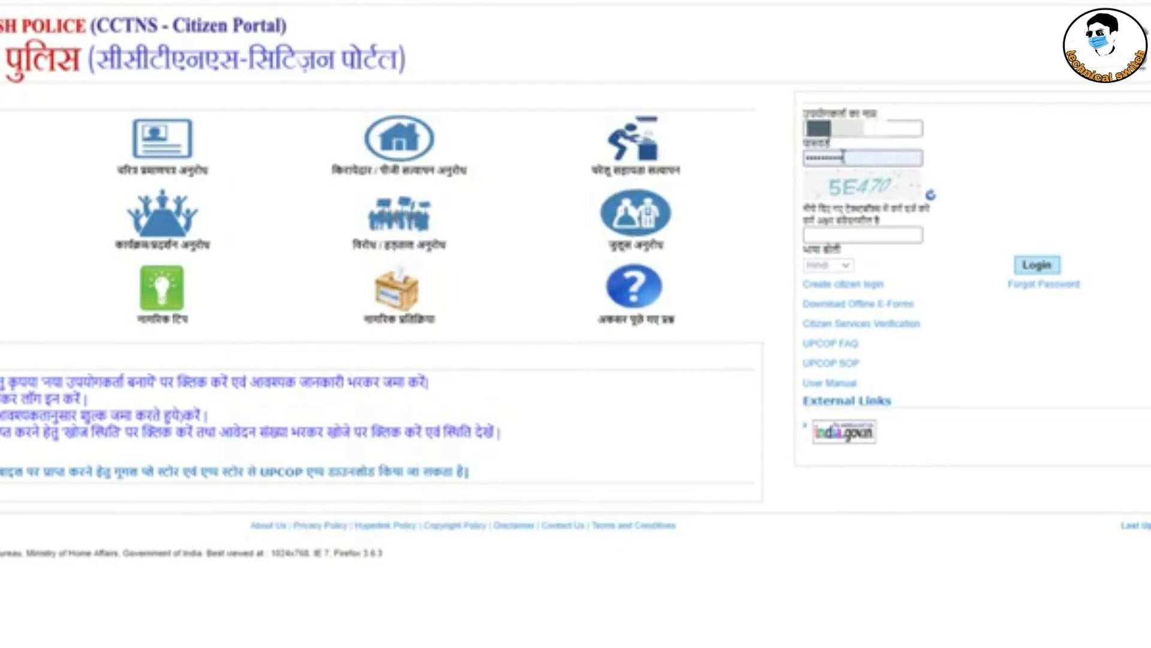
Log in to the citizen portal with the captcha code and open the form for adding tenant / PG verification details
{"action": "type", "text": "0KdQ4"}
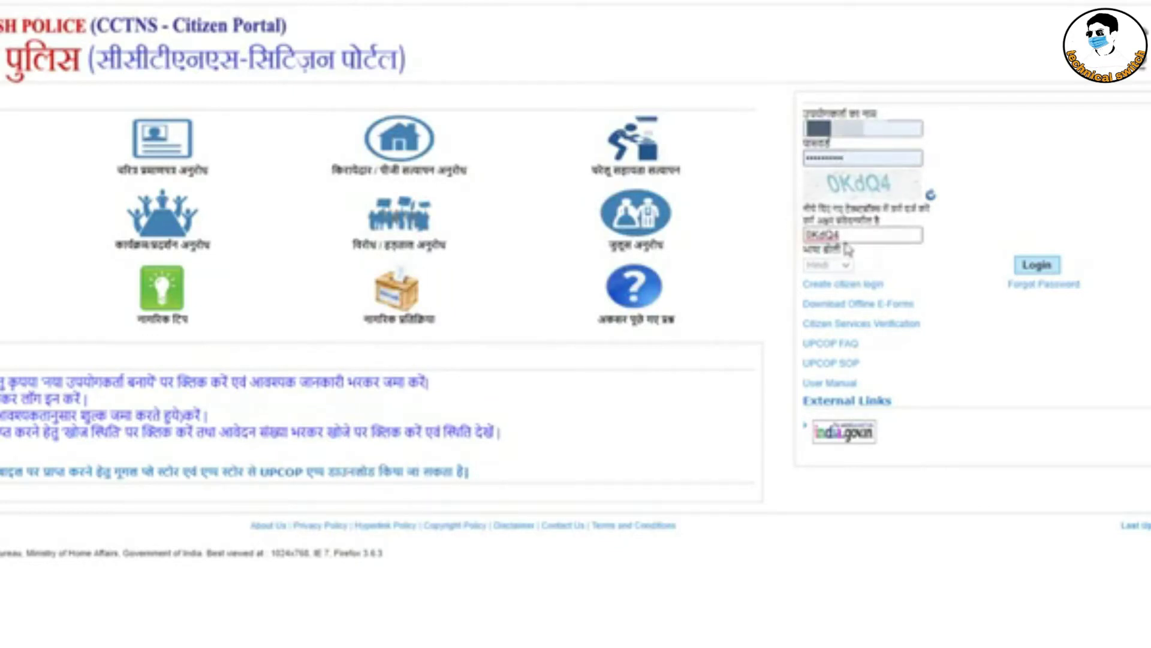
{"action": "left_click", "coordinate": [1020, 286]}
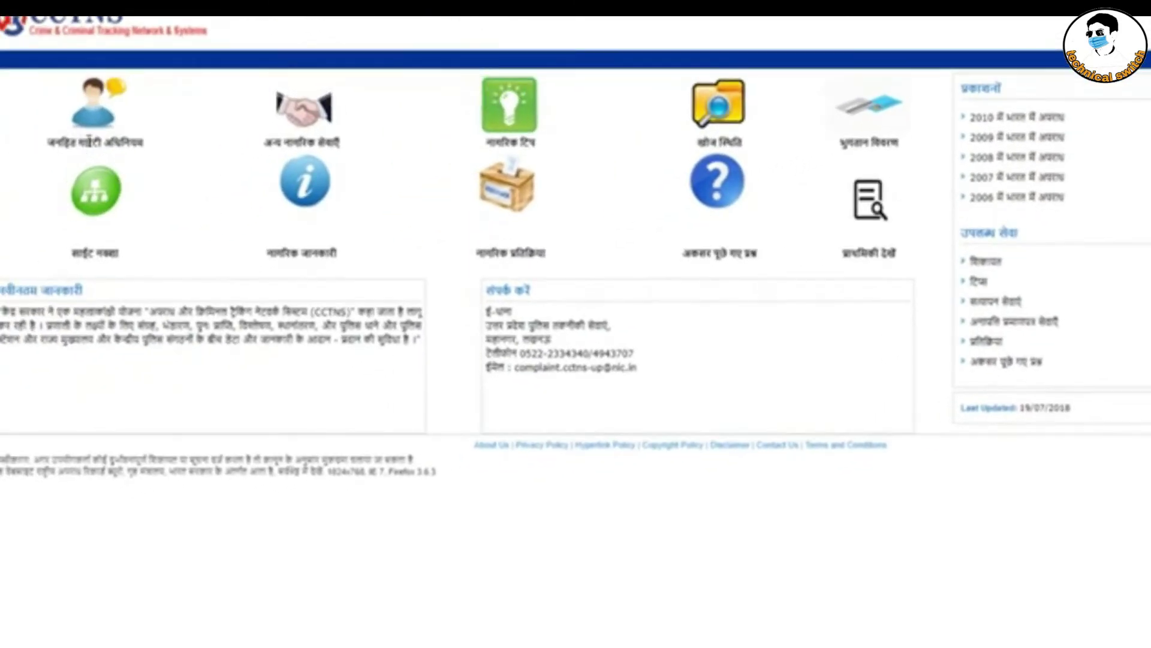
{"action": "left_click", "coordinate": [103, 124]}
{"action": "mouse_move", "coordinate": [138, 157]}
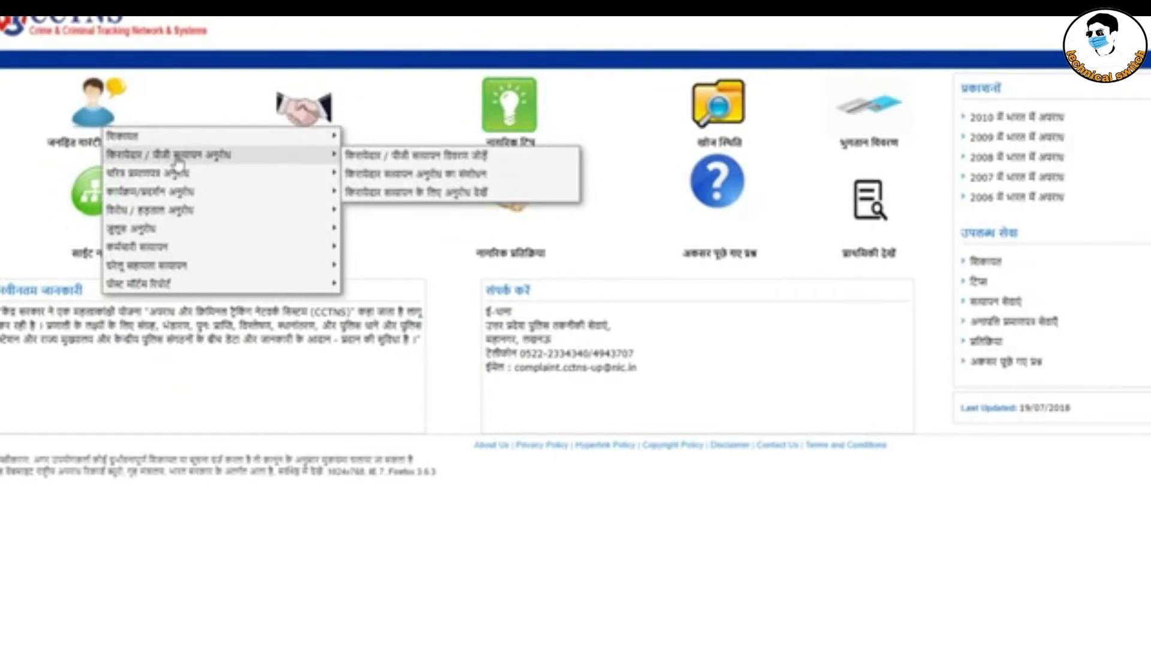
{"action": "left_click", "coordinate": [442, 161]}
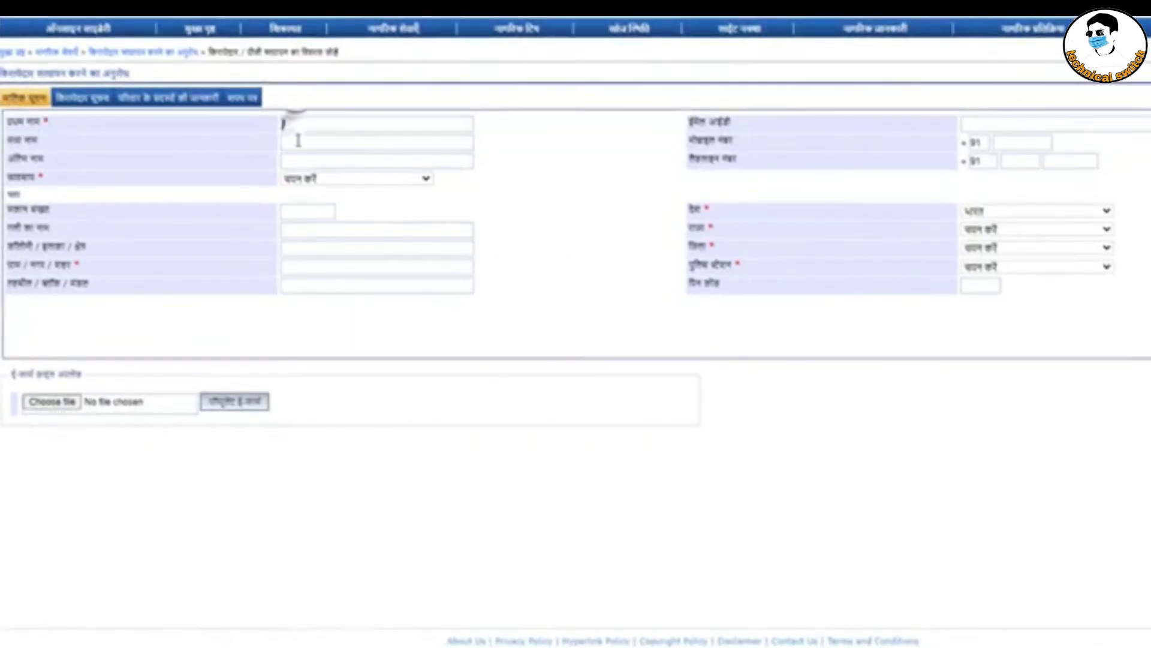
Set the owner's occupation to अध्यापक in the owner information and place the cursor in the tehsil / block / mandal field
{"action": "left_click", "coordinate": [329, 184]}
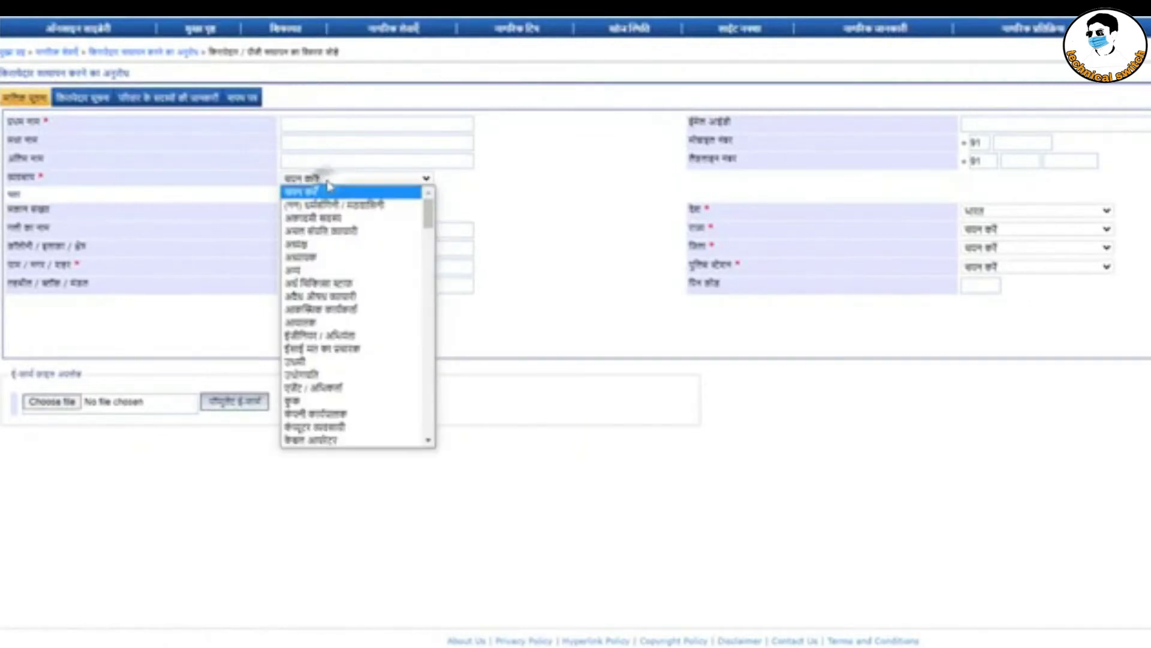
{"action": "left_click", "coordinate": [331, 258]}
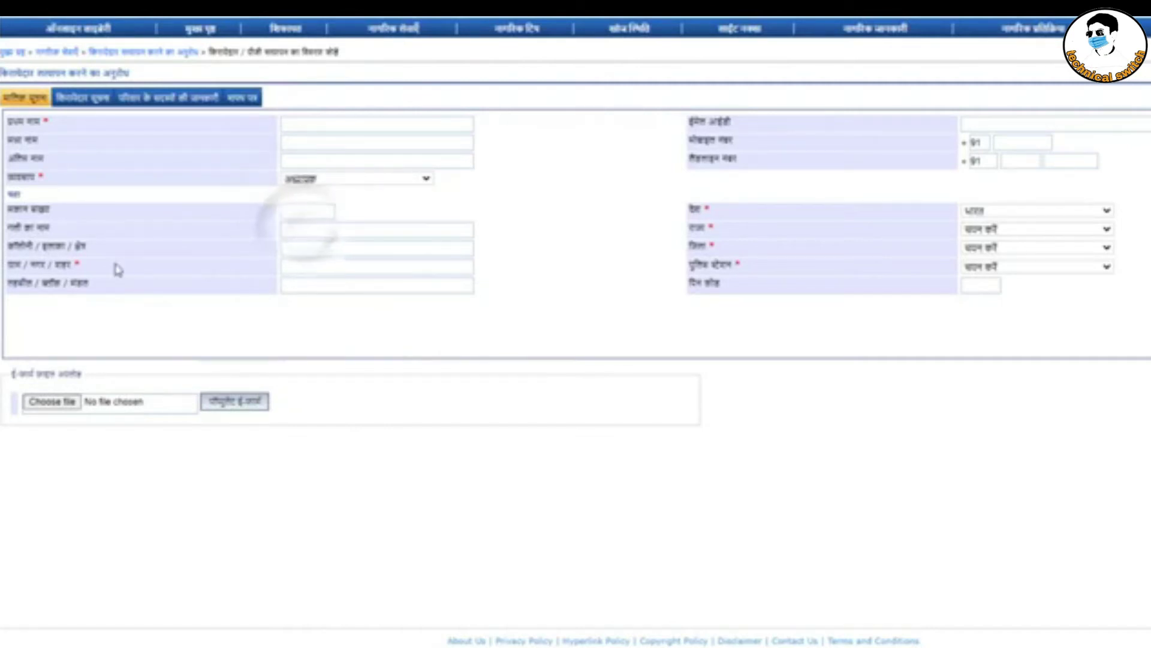
{"action": "left_click", "coordinate": [300, 281]}
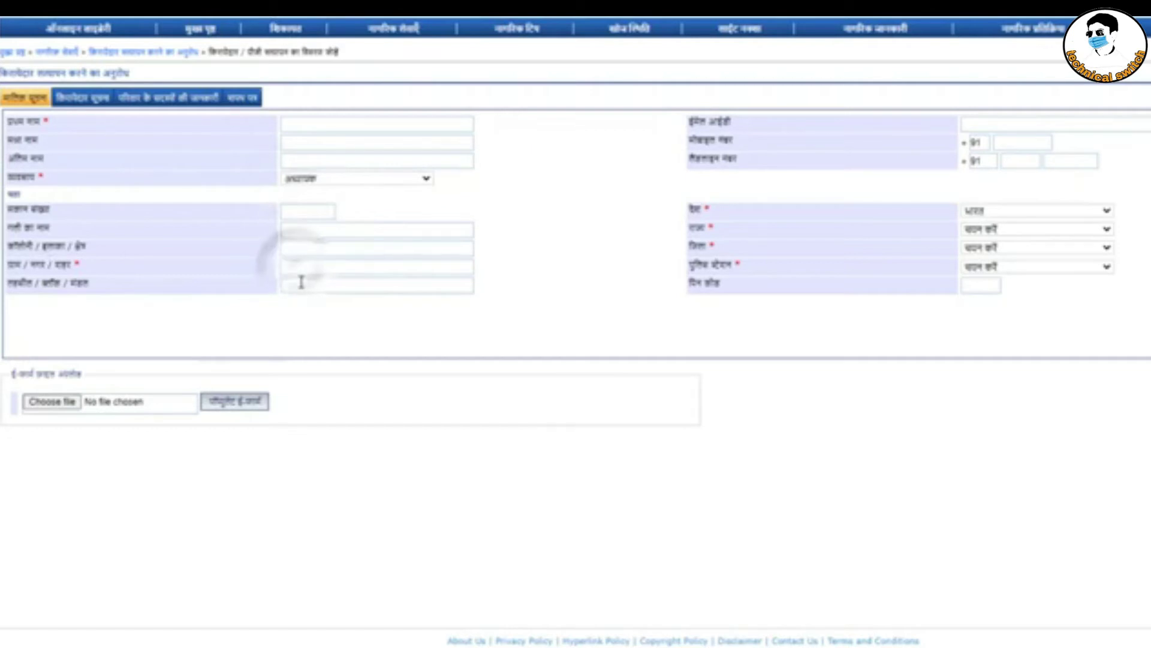
{"action": "left_click", "coordinate": [307, 288]}
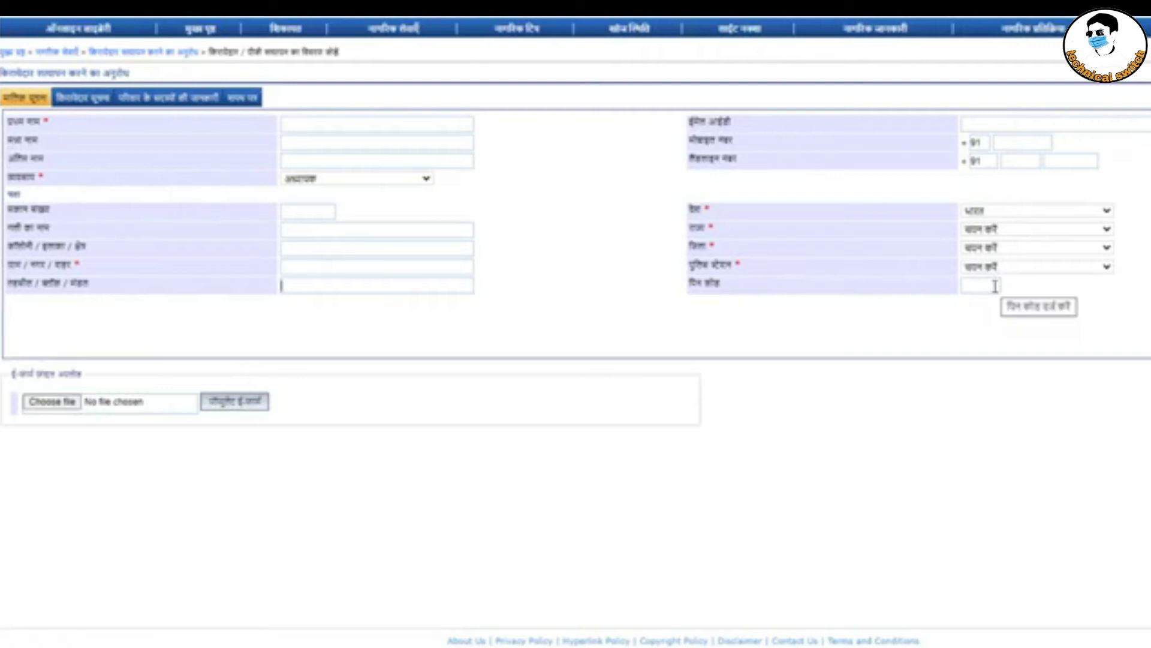
Set the purpose of tenancy to रिहायशी in the tenant's personal information
{"action": "left_click", "coordinate": [88, 102]}
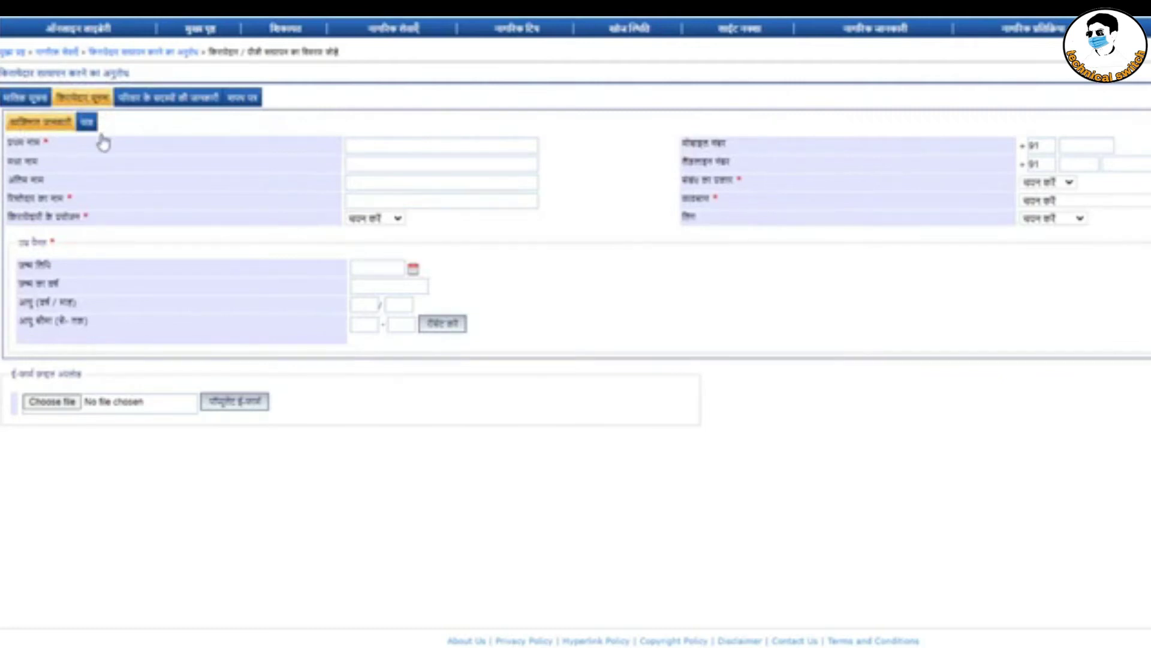
{"action": "left_click", "coordinate": [375, 218]}
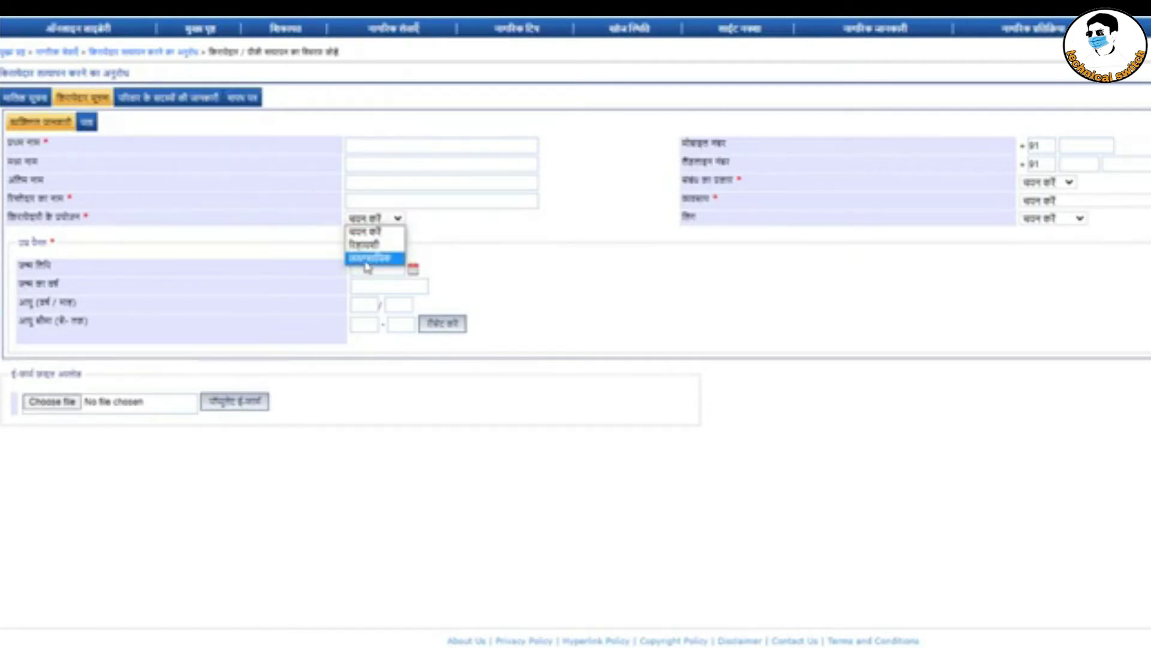
{"action": "left_click", "coordinate": [375, 245]}
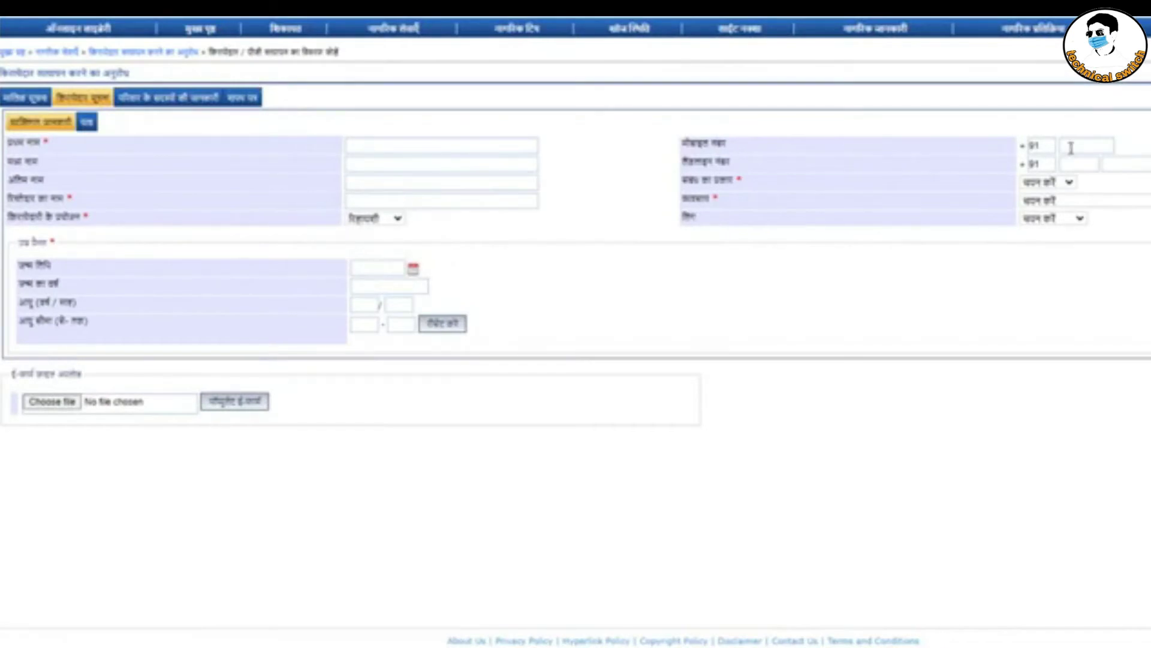
{"action": "left_click", "coordinate": [373, 202]}
Set the tenant's relation type to पिता, occupation to एजेंट / अभिकर्ता and gender to पुरुष
{"action": "left_click", "coordinate": [1053, 183]}
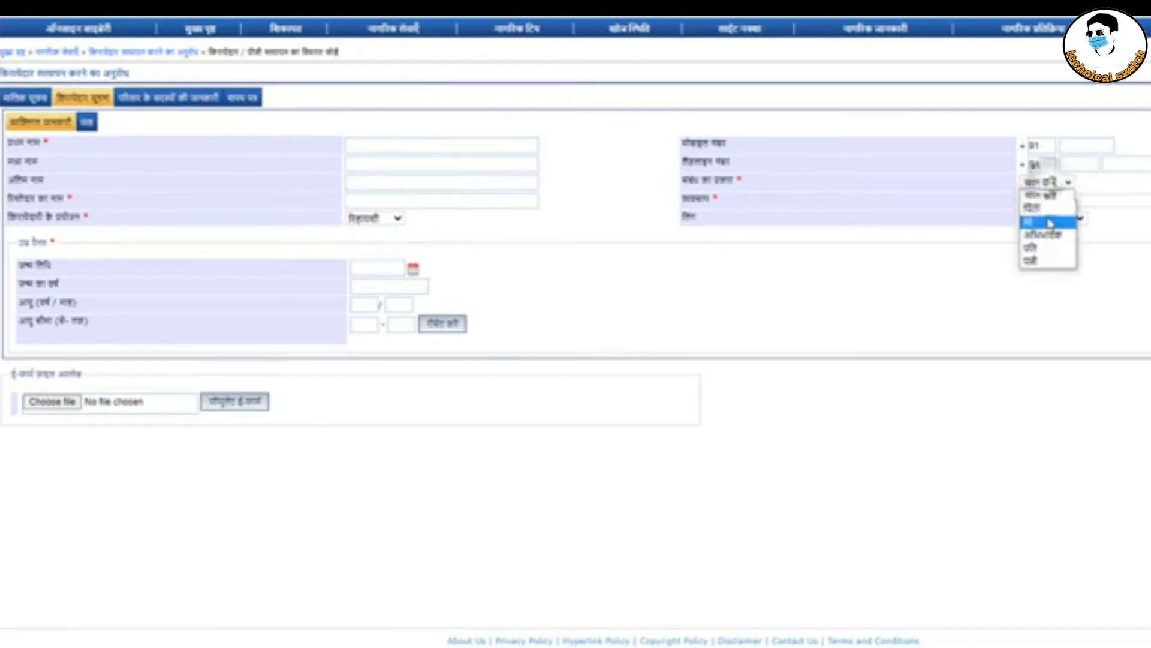
{"action": "left_click", "coordinate": [1049, 220]}
{"action": "left_click", "coordinate": [1050, 204]}
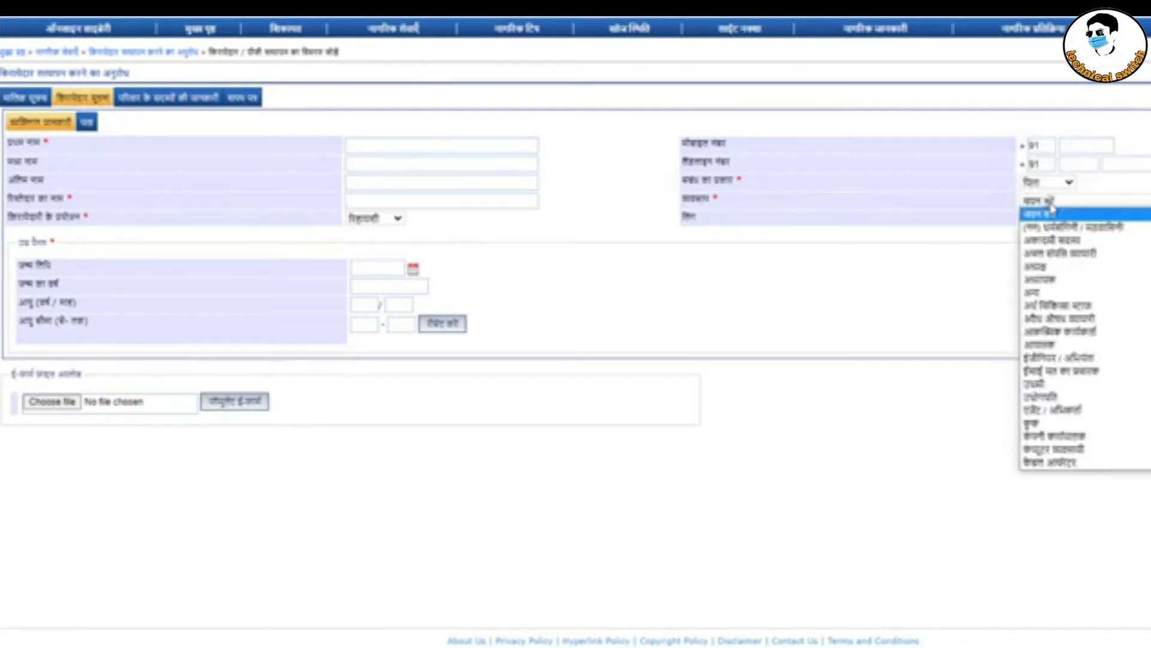
{"action": "left_click", "coordinate": [1055, 410]}
{"action": "left_click", "coordinate": [1052, 218]}
{"action": "left_click", "coordinate": [1056, 259]}
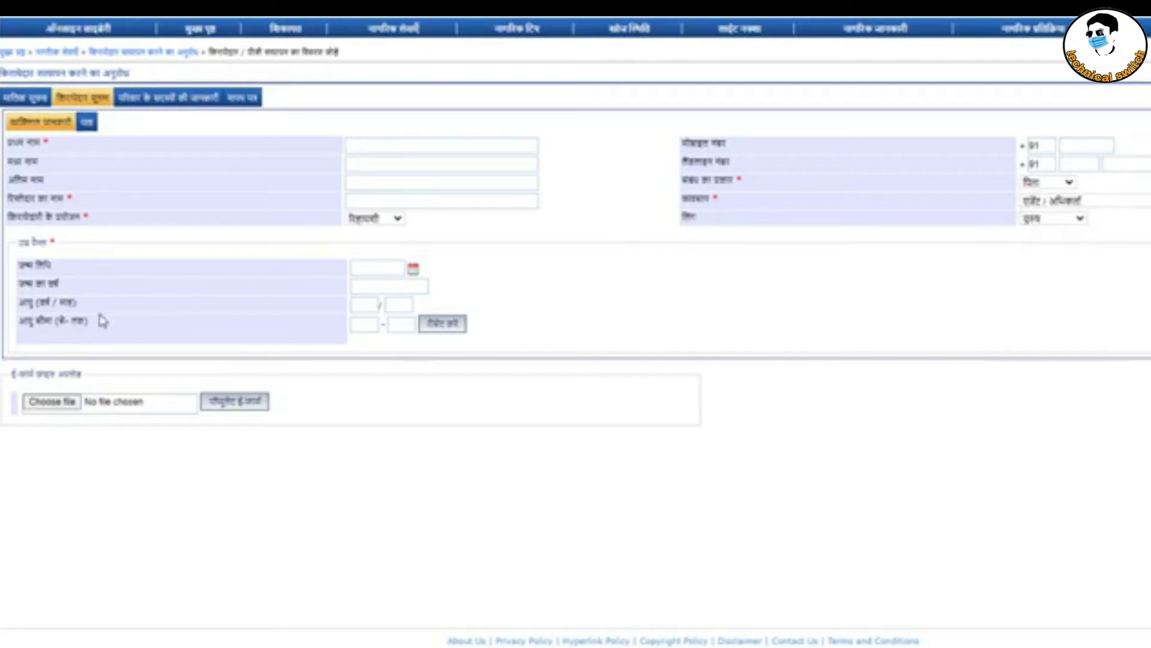
Pick the tenant's date of birth from the calendar in the age section
{"action": "left_click", "coordinate": [413, 268]}
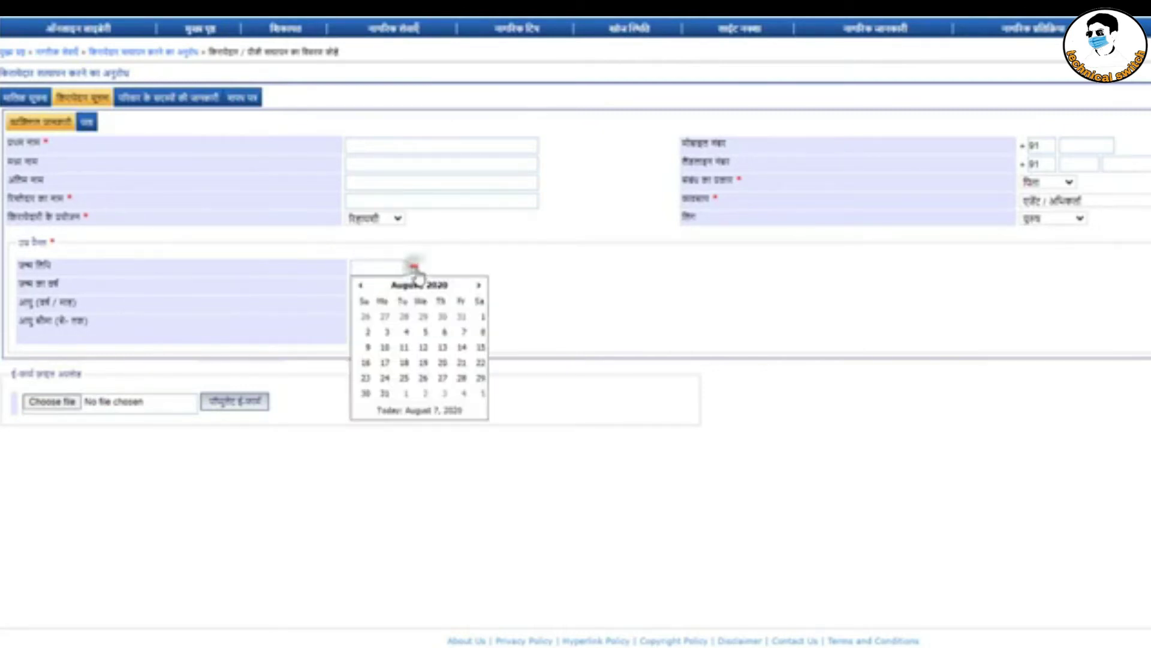
{"action": "left_click", "coordinate": [421, 286]}
{"action": "left_click", "coordinate": [423, 288]}
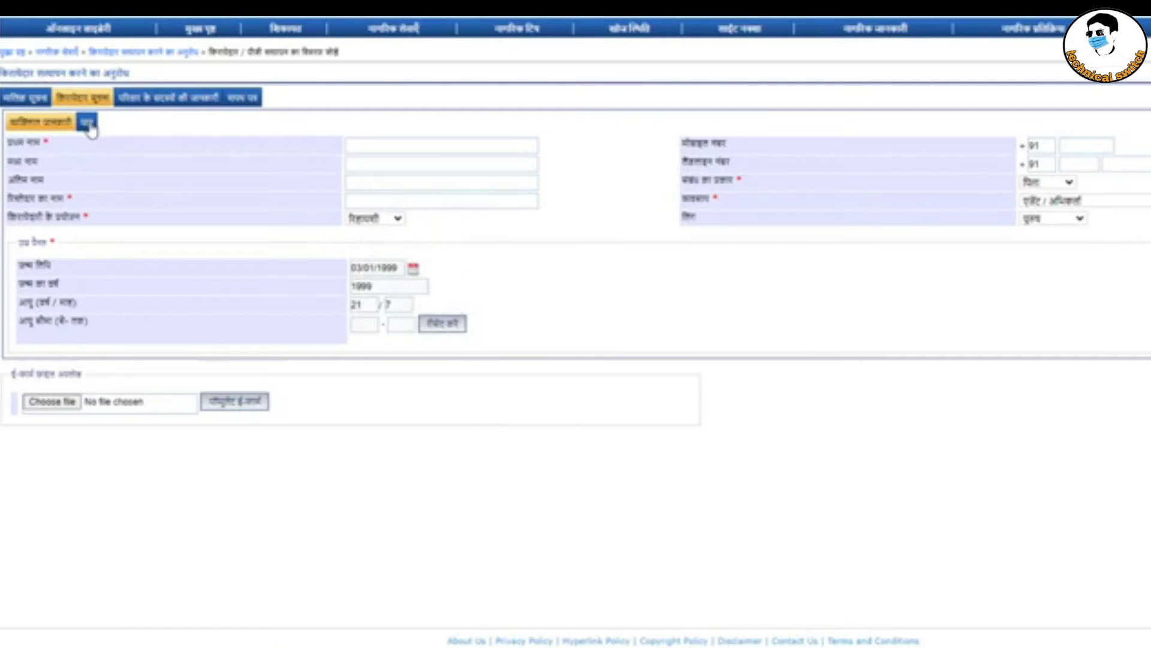
Review the fields for the tenant's present, previous and permanent addresses
{"action": "left_click", "coordinate": [88, 123]}
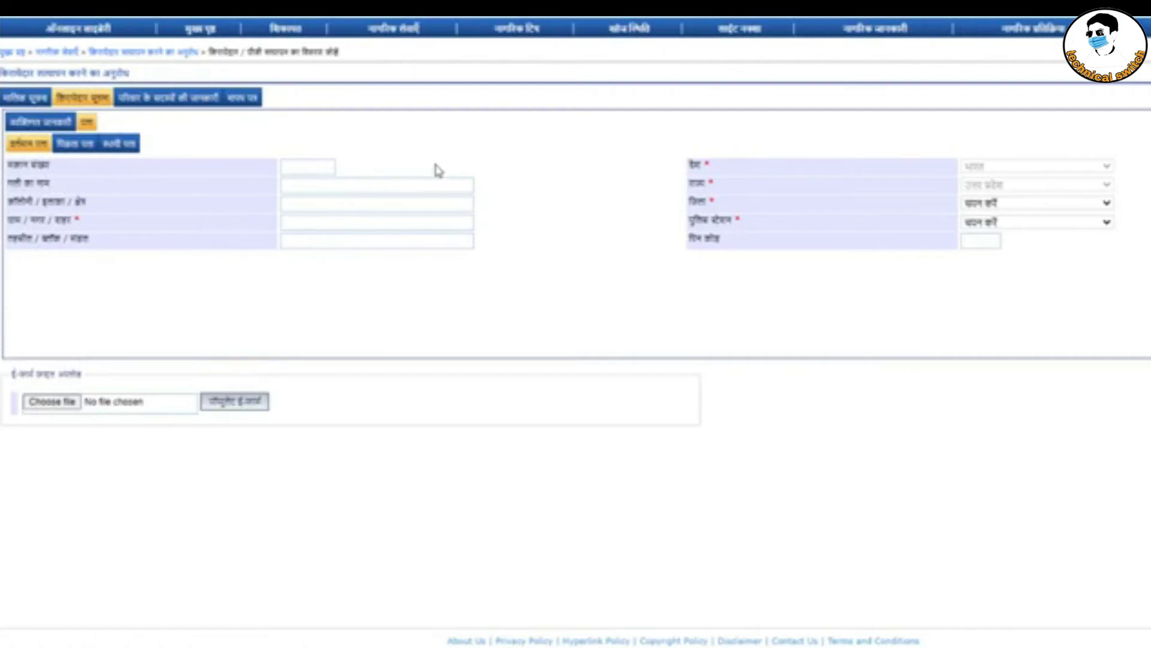
{"action": "left_click", "coordinate": [75, 144]}
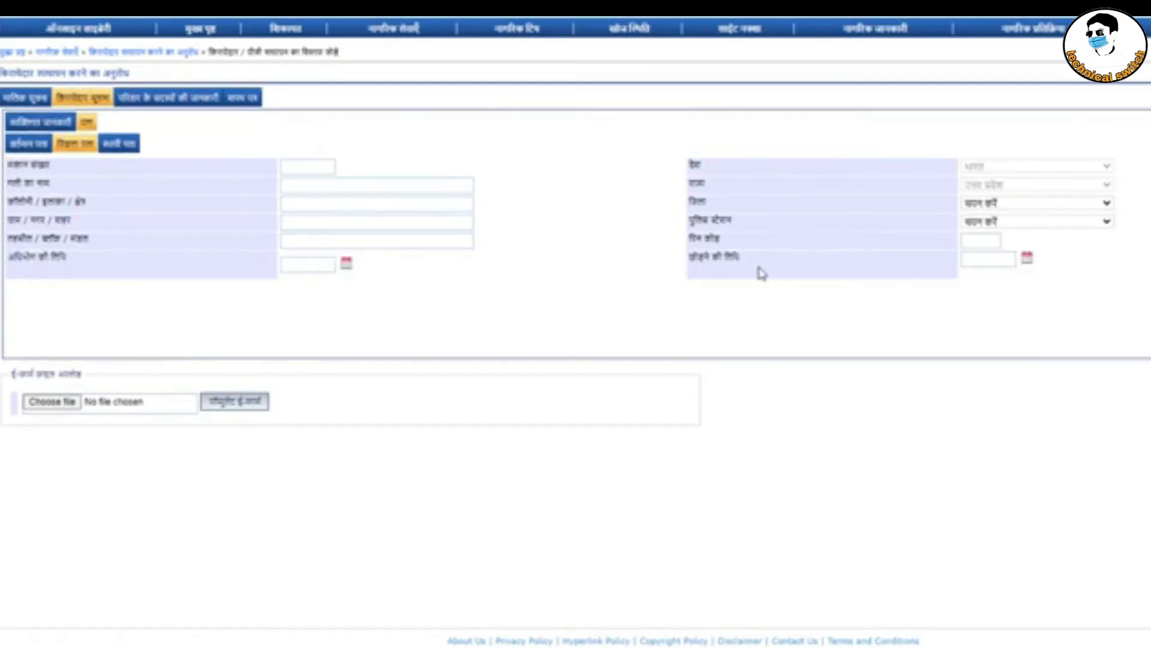
{"action": "left_click", "coordinate": [120, 144]}
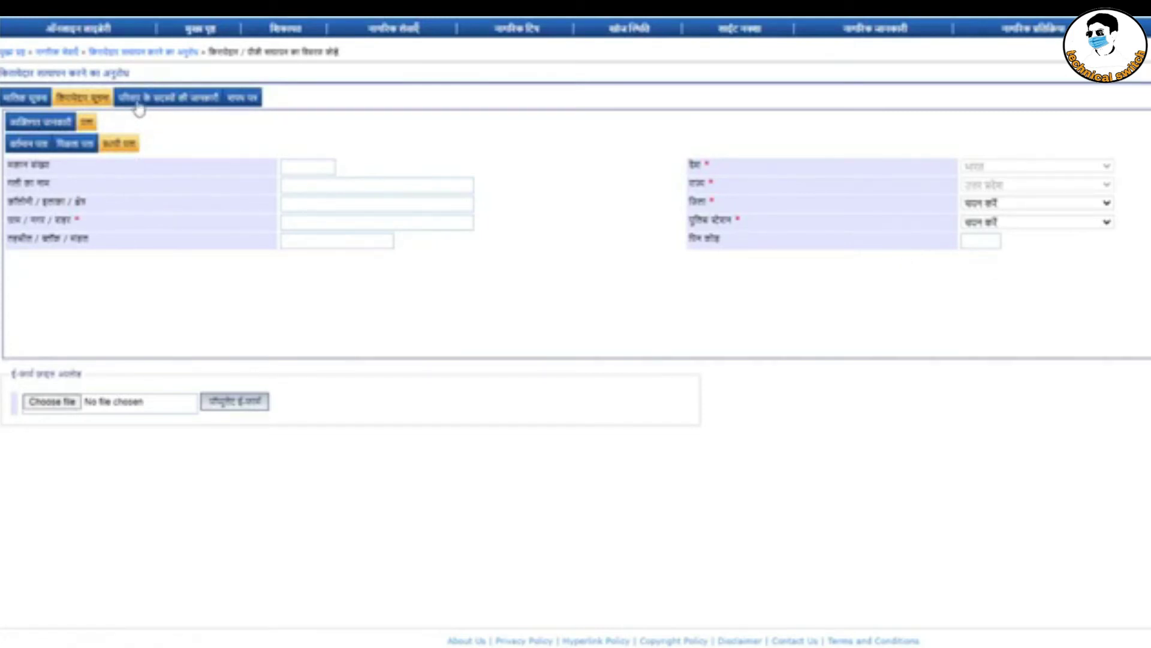
Set the address verification document to आधार कार्ड (भा वि प प्रा) in the family member information
{"action": "left_click", "coordinate": [165, 103]}
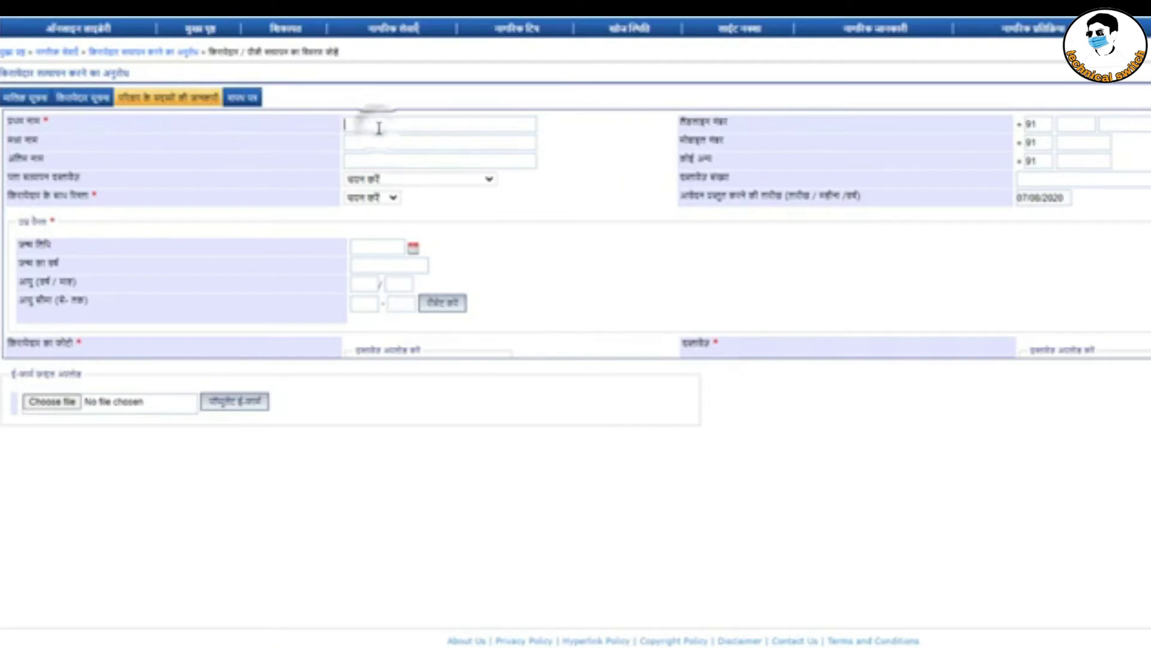
{"action": "left_click", "coordinate": [370, 157]}
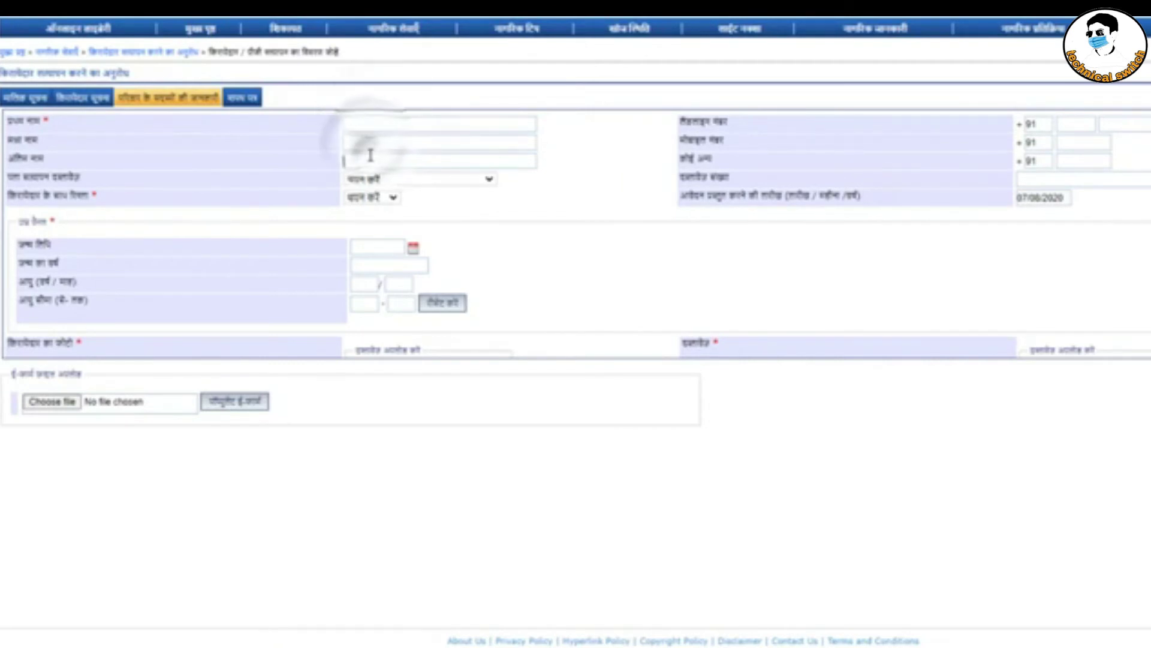
{"action": "left_click", "coordinate": [413, 178]}
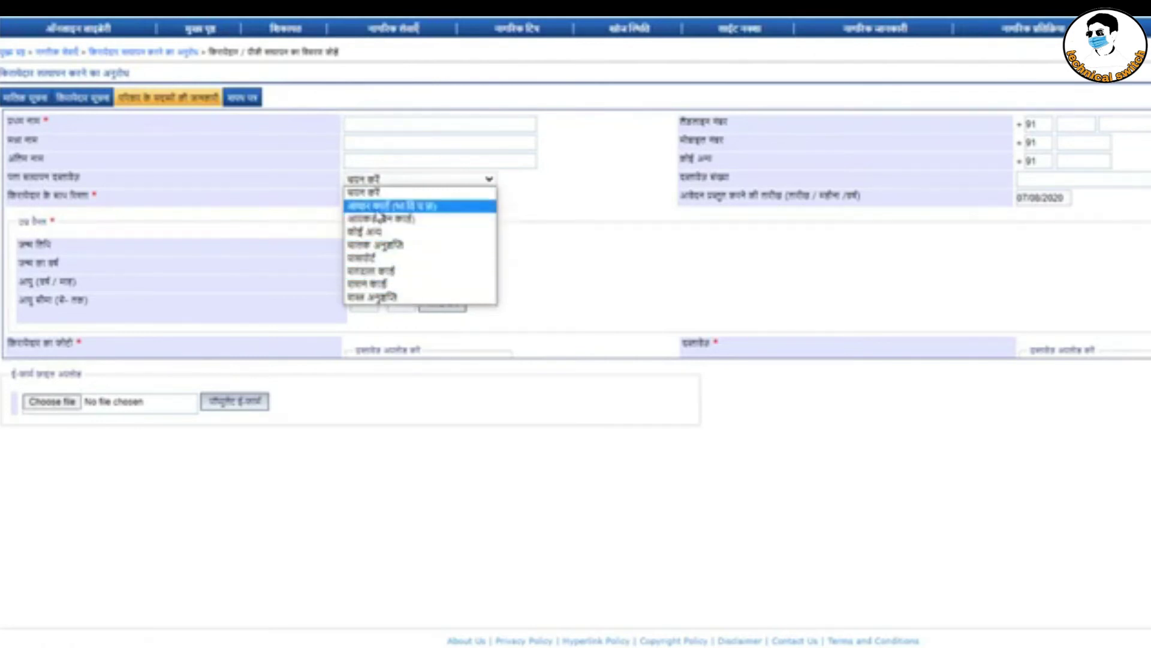
{"action": "left_click", "coordinate": [379, 205]}
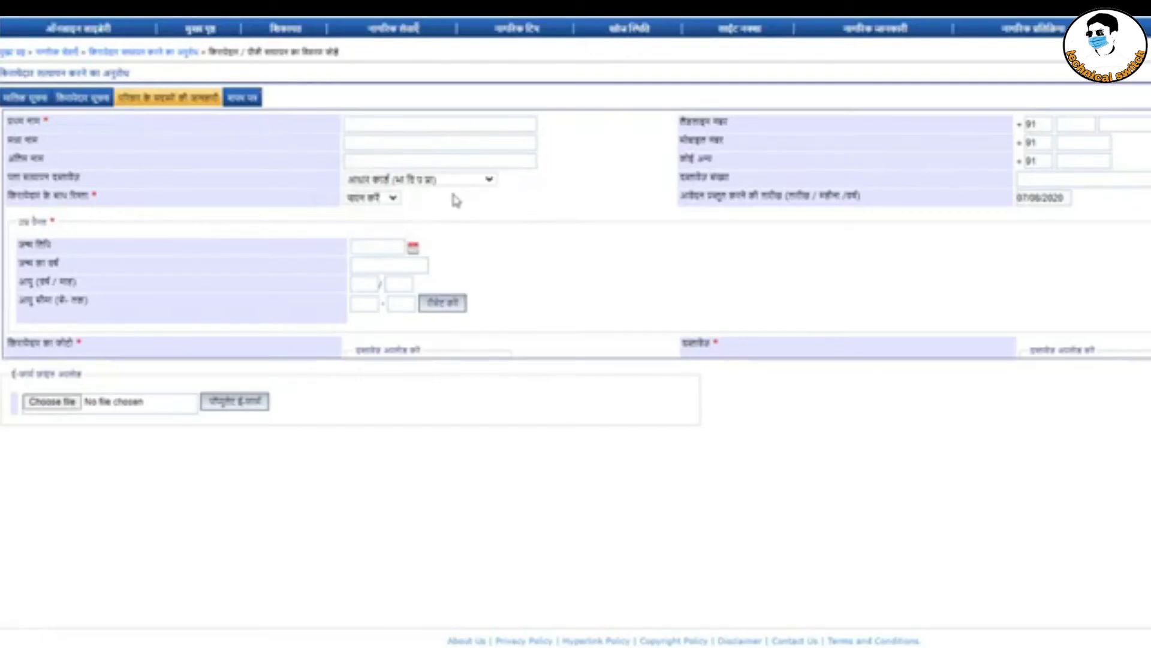
Set the family member's relation with the tenant to पति
{"action": "scroll", "coordinate": [441, 167], "scroll_direction": "down", "scroll_amount": 1}
{"action": "left_click", "coordinate": [390, 122]}
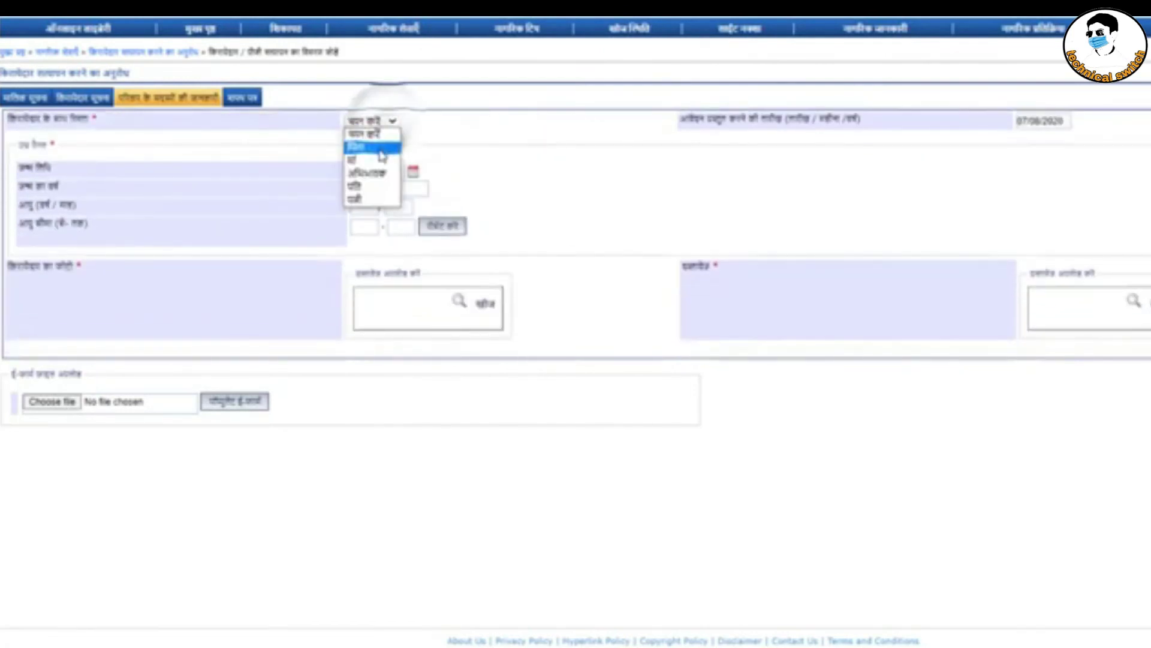
{"action": "left_click", "coordinate": [379, 148]}
{"action": "left_click", "coordinate": [386, 121]}
{"action": "left_click", "coordinate": [348, 186]}
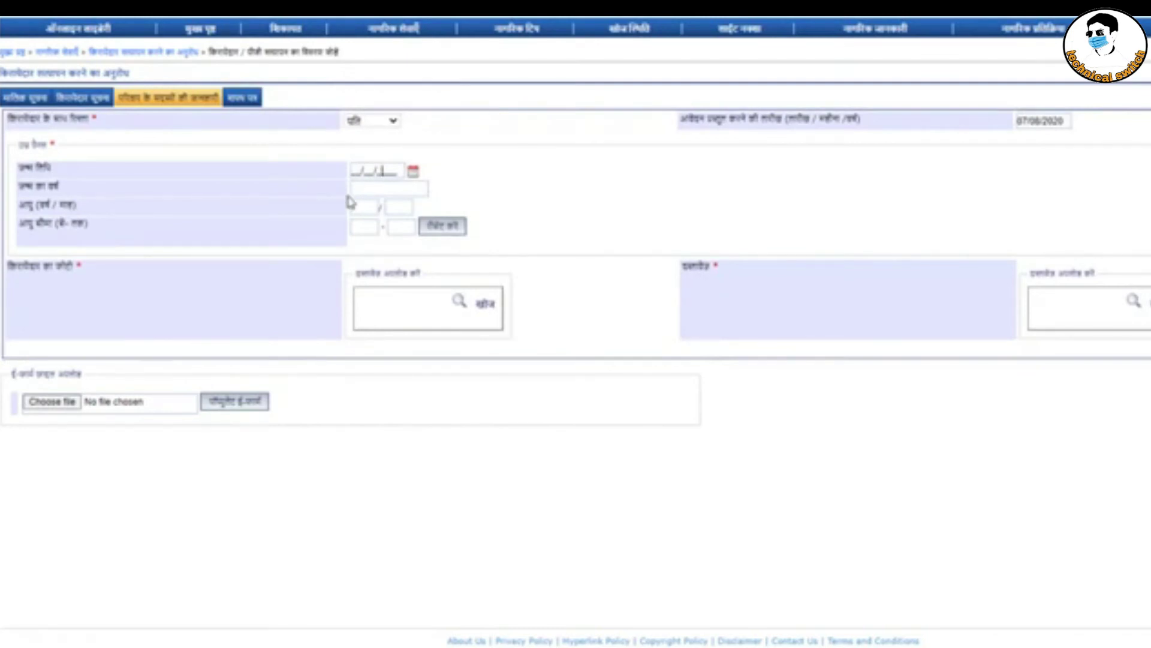
Open the tenant photo upload and set the file type to तस्वीर and the sub-type to प्रत्यक्ष दृश्य
{"action": "scroll", "coordinate": [372, 227], "scroll_direction": "down", "scroll_amount": 1}
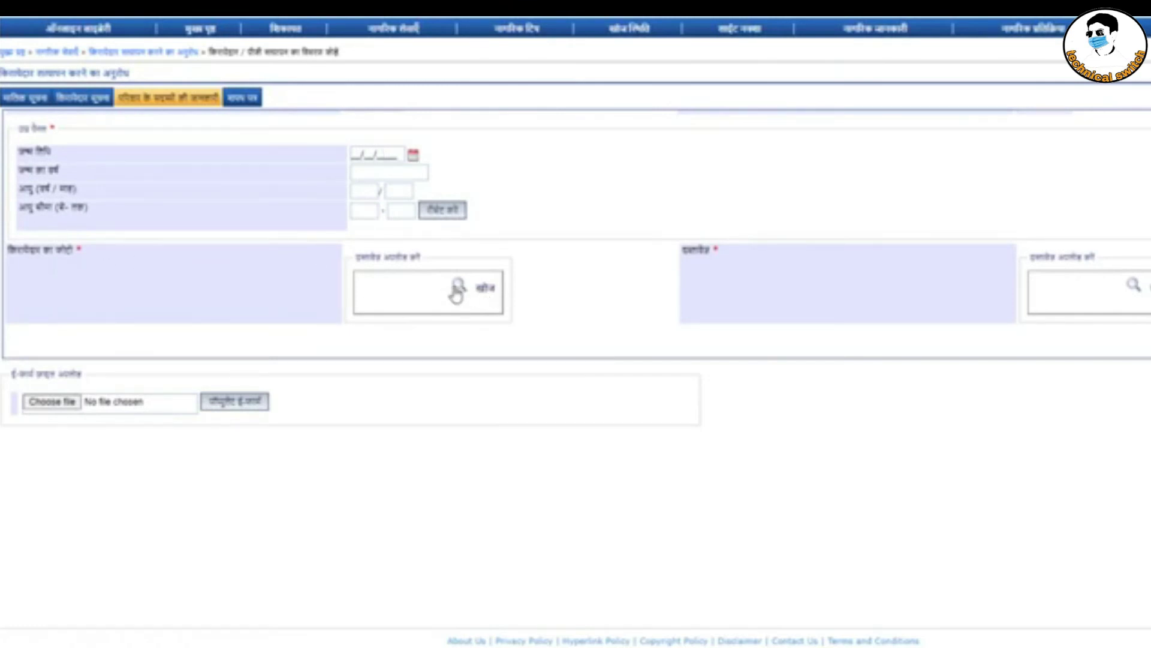
{"action": "left_click", "coordinate": [477, 289]}
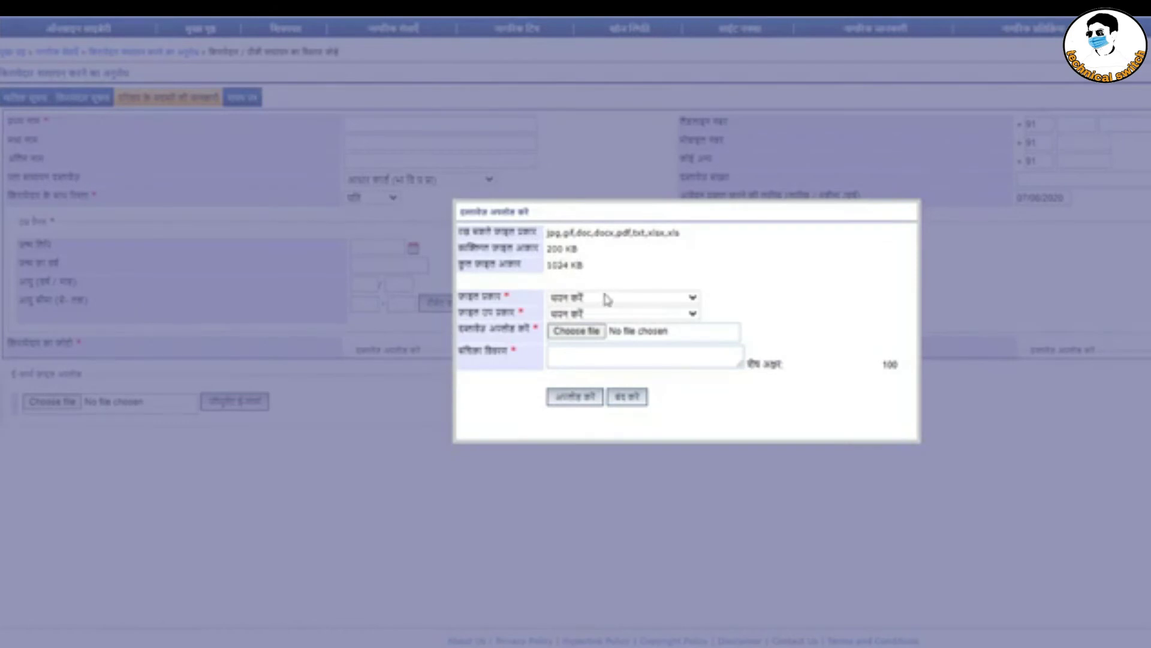
{"action": "left_click", "coordinate": [607, 299]}
{"action": "left_click", "coordinate": [580, 330]}
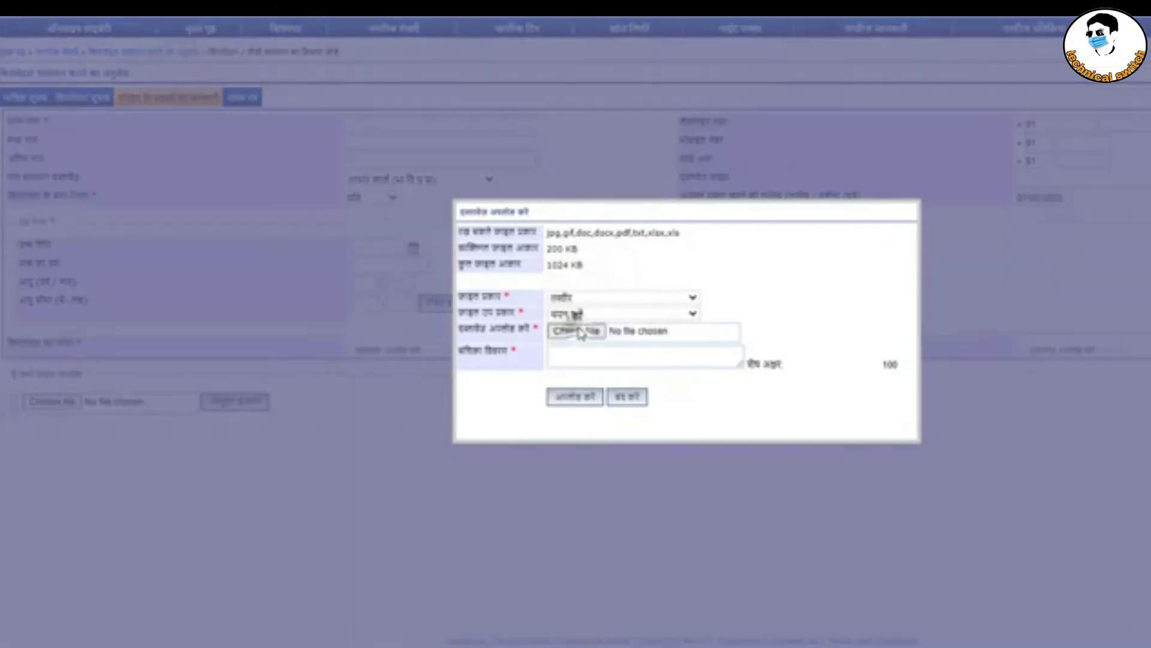
{"action": "left_click", "coordinate": [578, 314]}
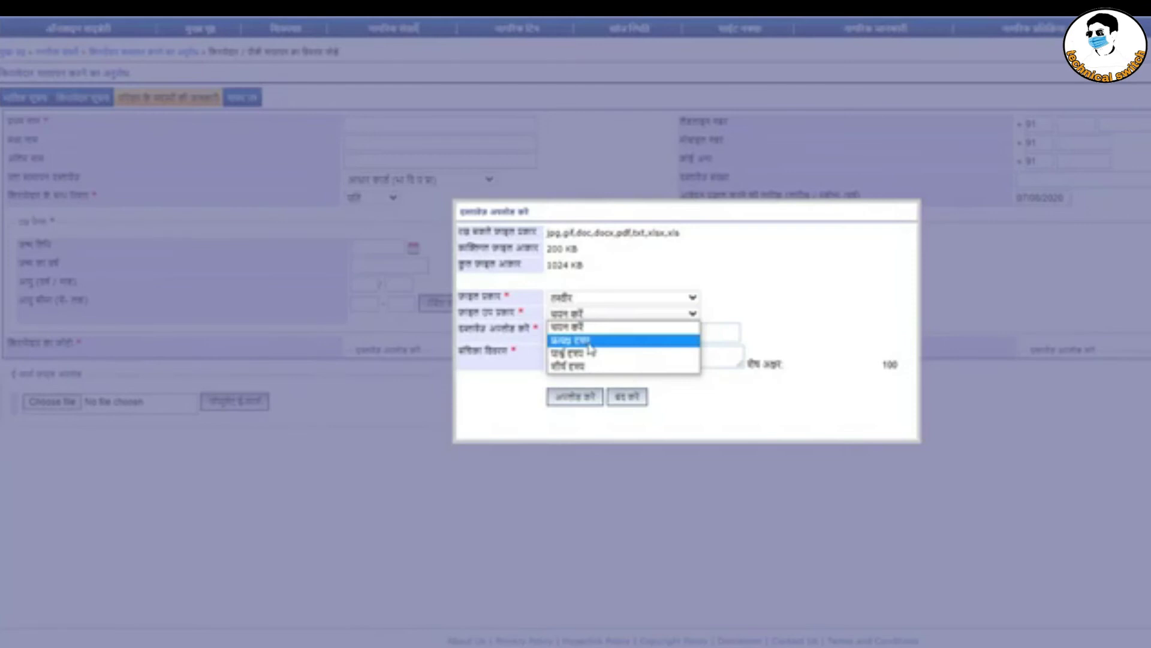
{"action": "left_click", "coordinate": [590, 342]}
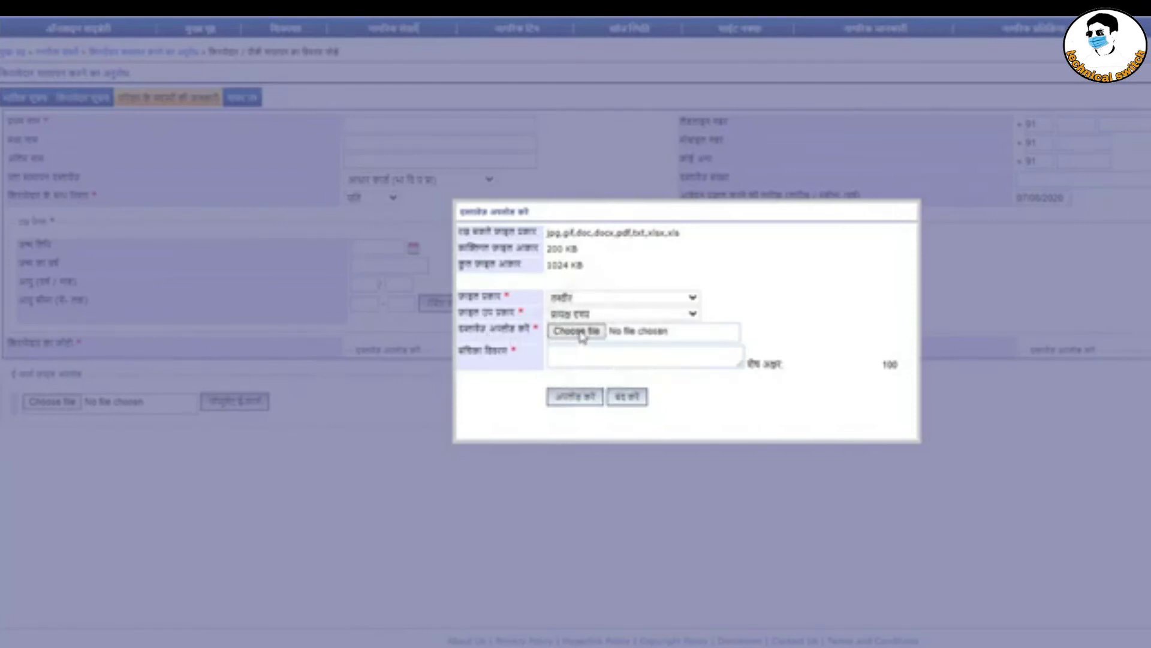
Upload the tenant's JPG photo with the description "Photo" and close the upload dialog
{"action": "left_click", "coordinate": [577, 331]}
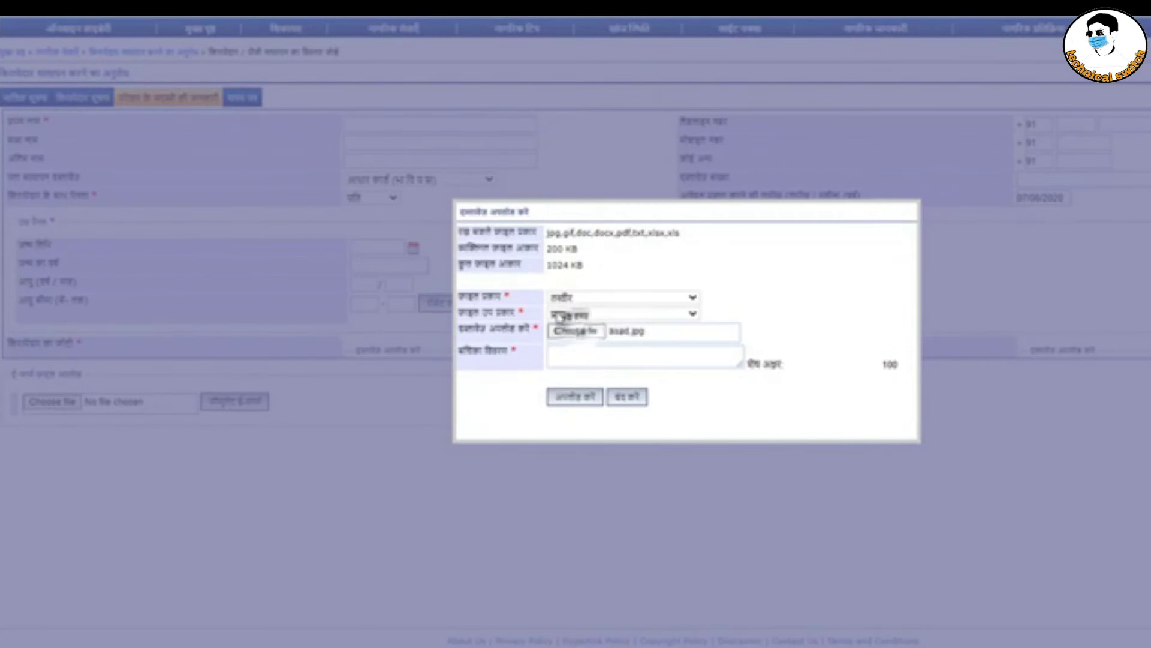
{"action": "left_click", "coordinate": [577, 359]}
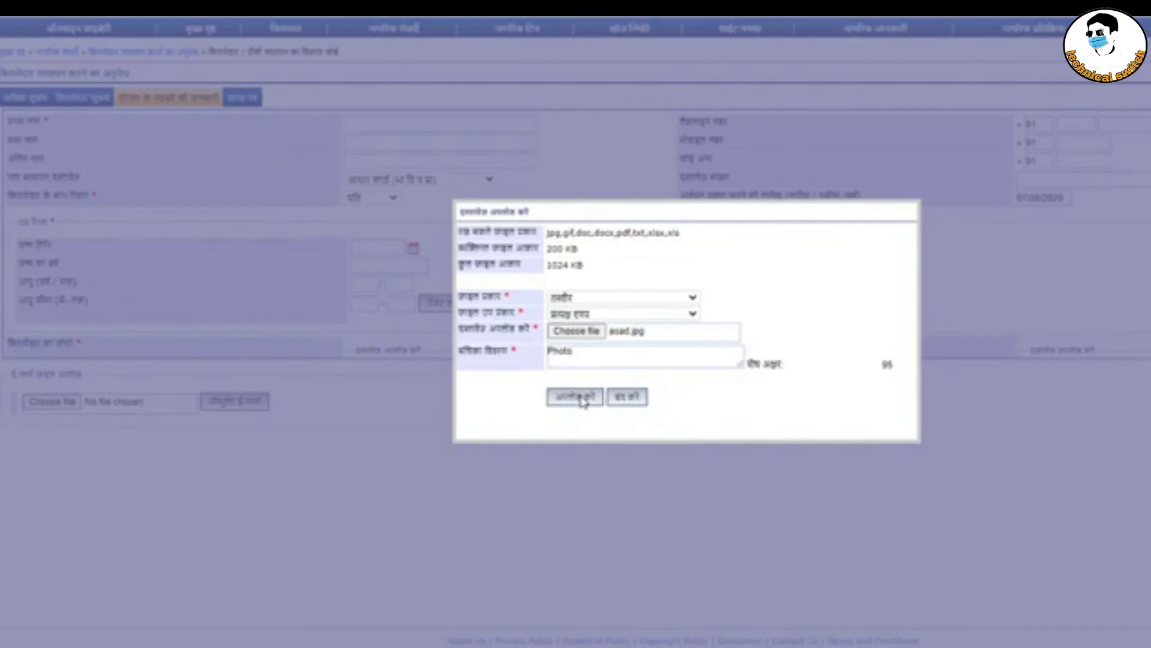
{"action": "left_click", "coordinate": [575, 397]}
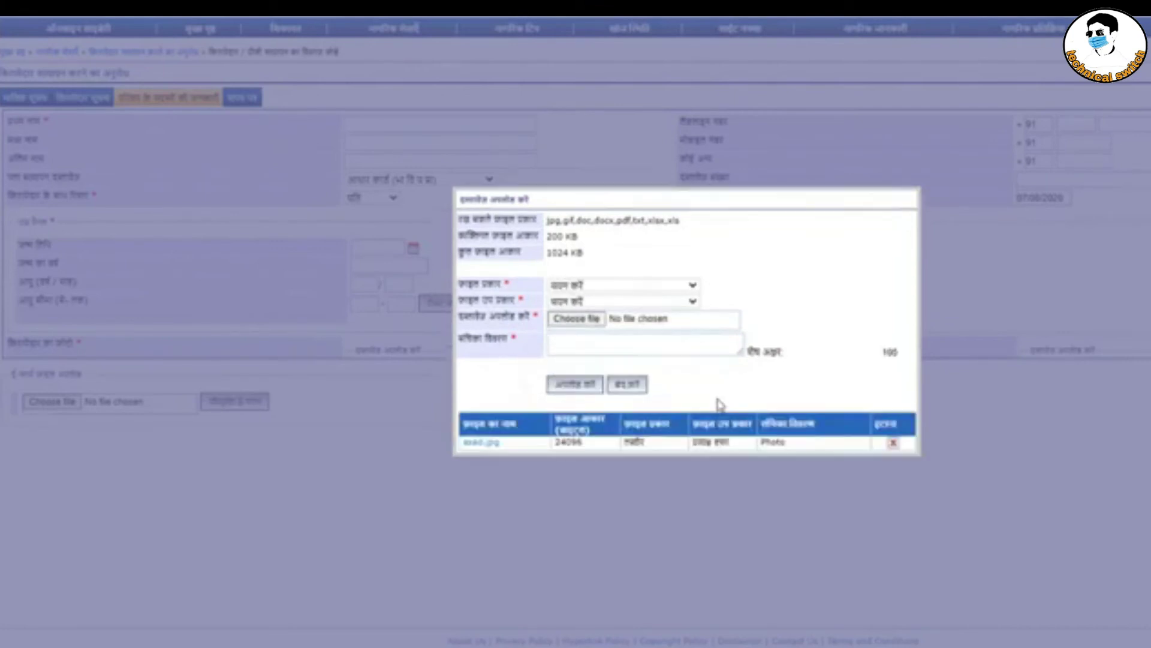
{"action": "left_click", "coordinate": [478, 444]}
{"action": "left_click", "coordinate": [627, 385]}
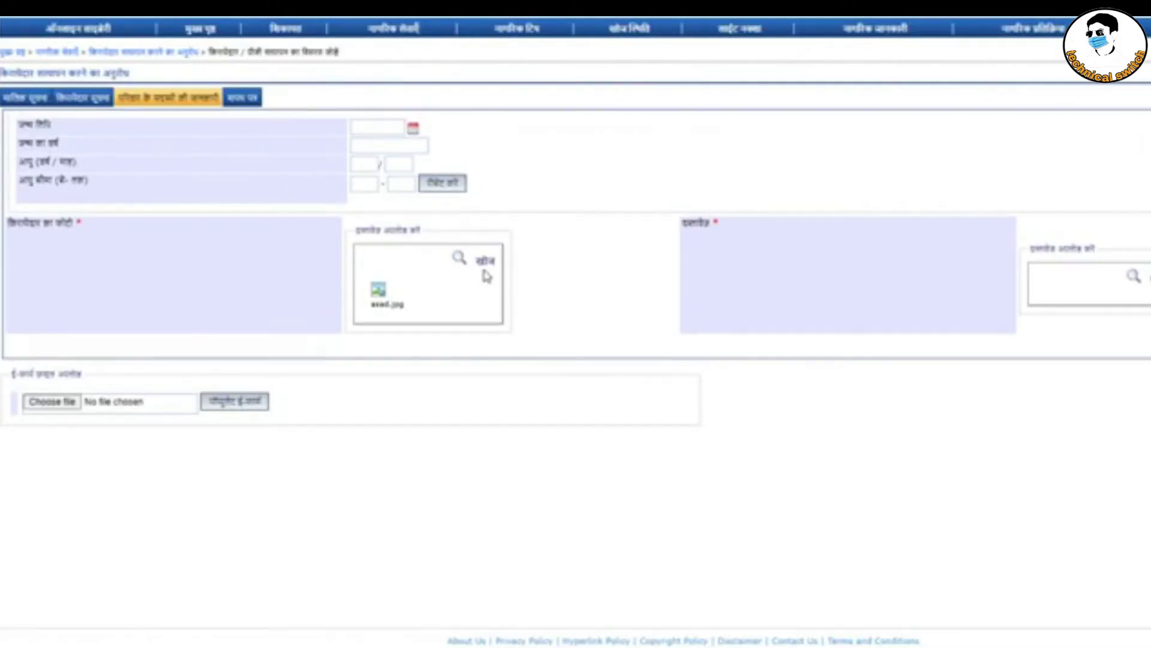
Upload the JPG file as the required identity proof document with the description "Adhar", and close the upload dialog
{"action": "scroll", "coordinate": [473, 264], "scroll_direction": "up", "scroll_amount": 2}
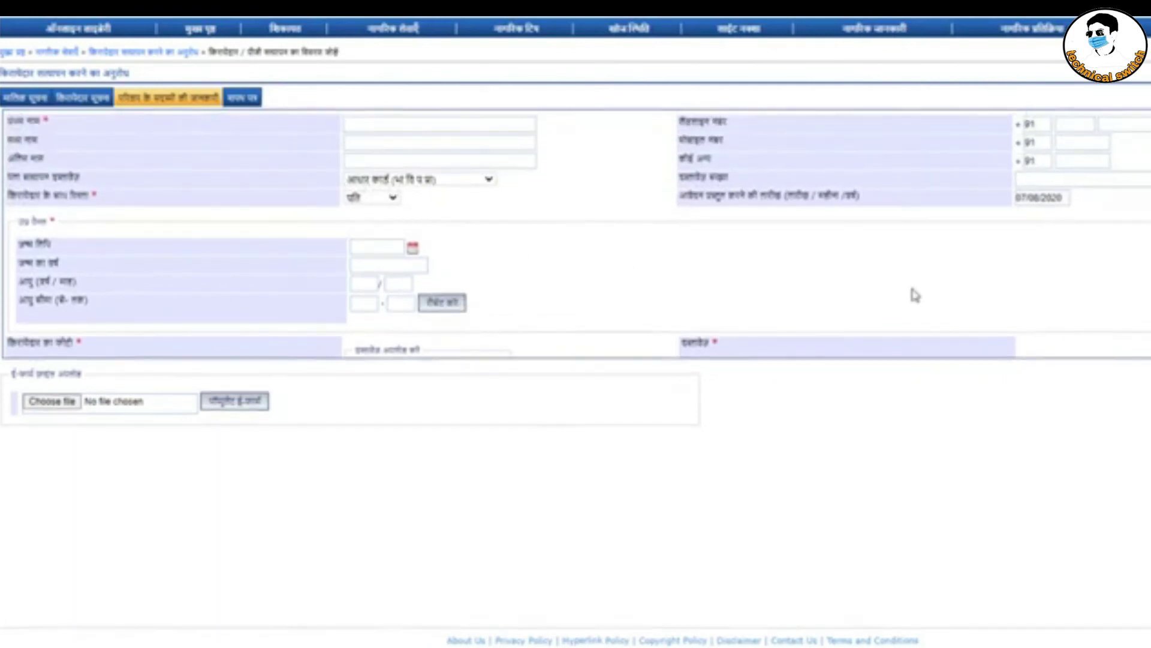
{"action": "scroll", "coordinate": [923, 292], "scroll_direction": "down", "scroll_amount": 1}
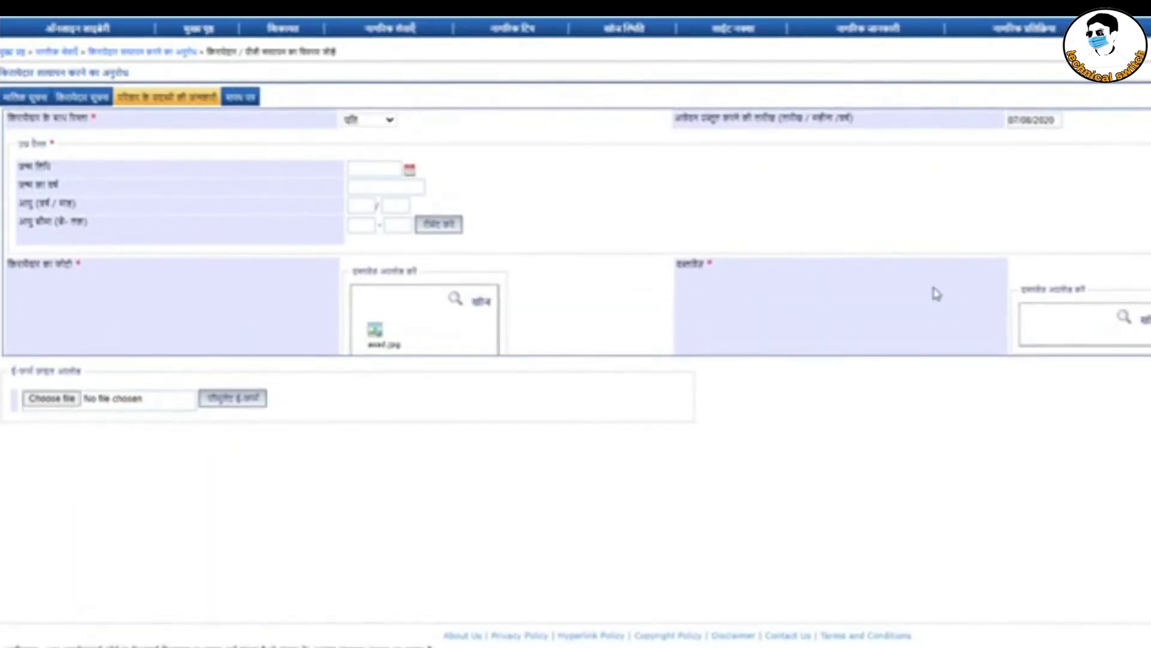
{"action": "left_click", "coordinate": [1146, 324]}
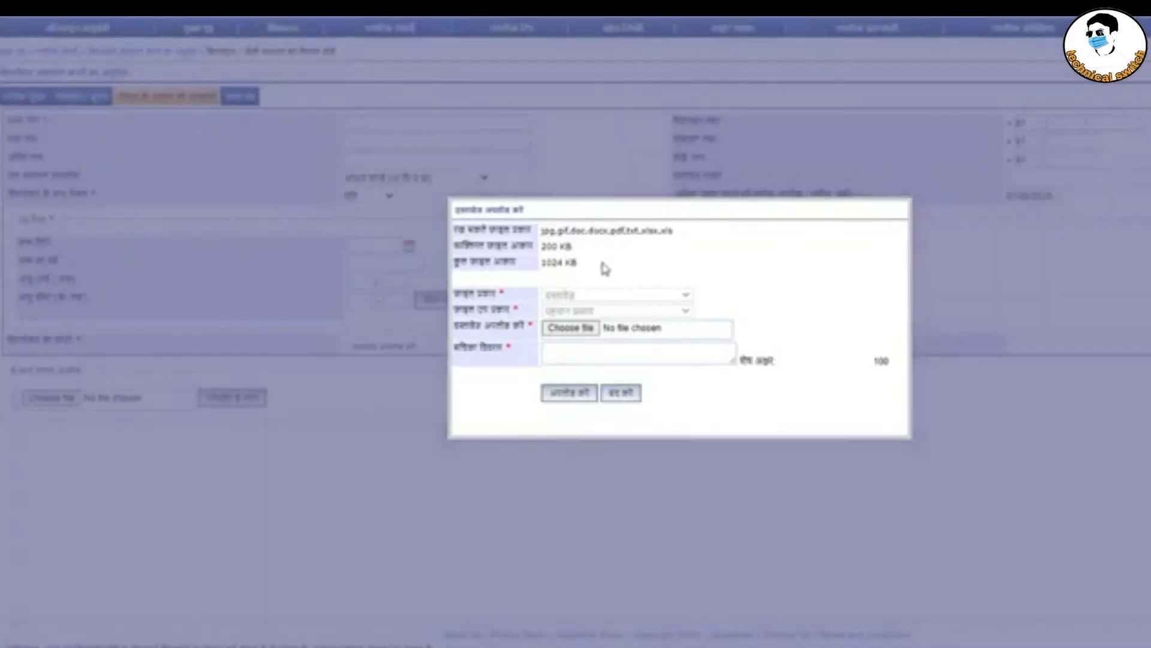
{"action": "left_click", "coordinate": [569, 328]}
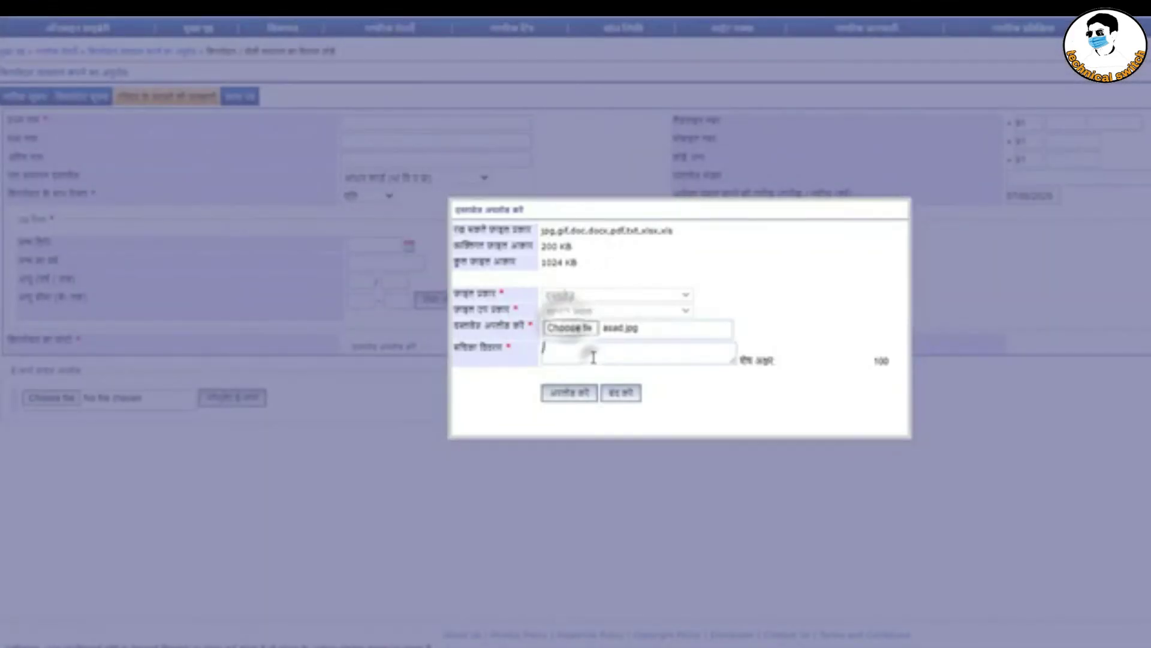
{"action": "left_click", "coordinate": [590, 355]}
{"action": "type", "text": "Adhar"}
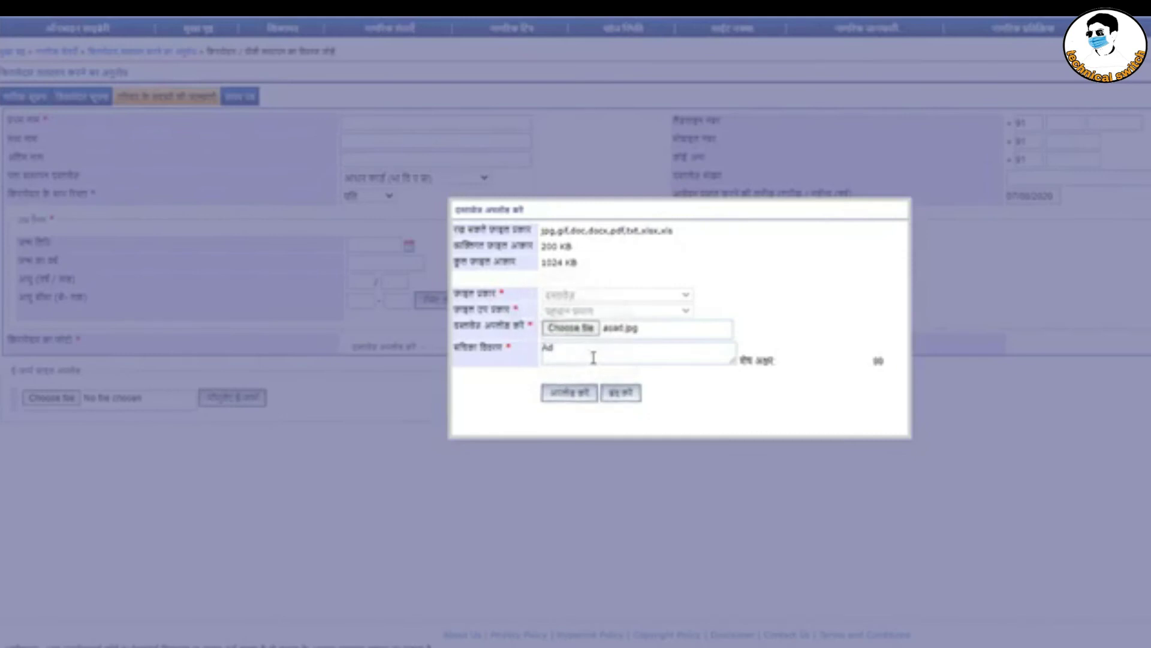
{"action": "left_click", "coordinate": [570, 393]}
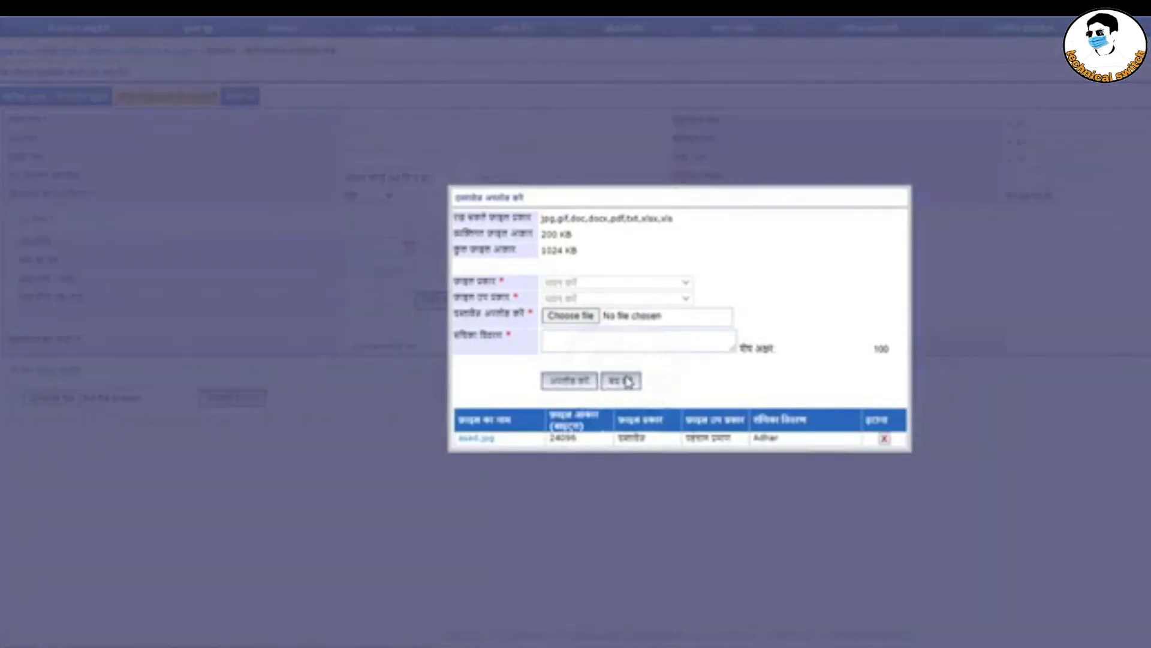
{"action": "left_click", "coordinate": [627, 382]}
{"action": "scroll", "coordinate": [672, 270], "scroll_direction": "down", "scroll_amount": 2}
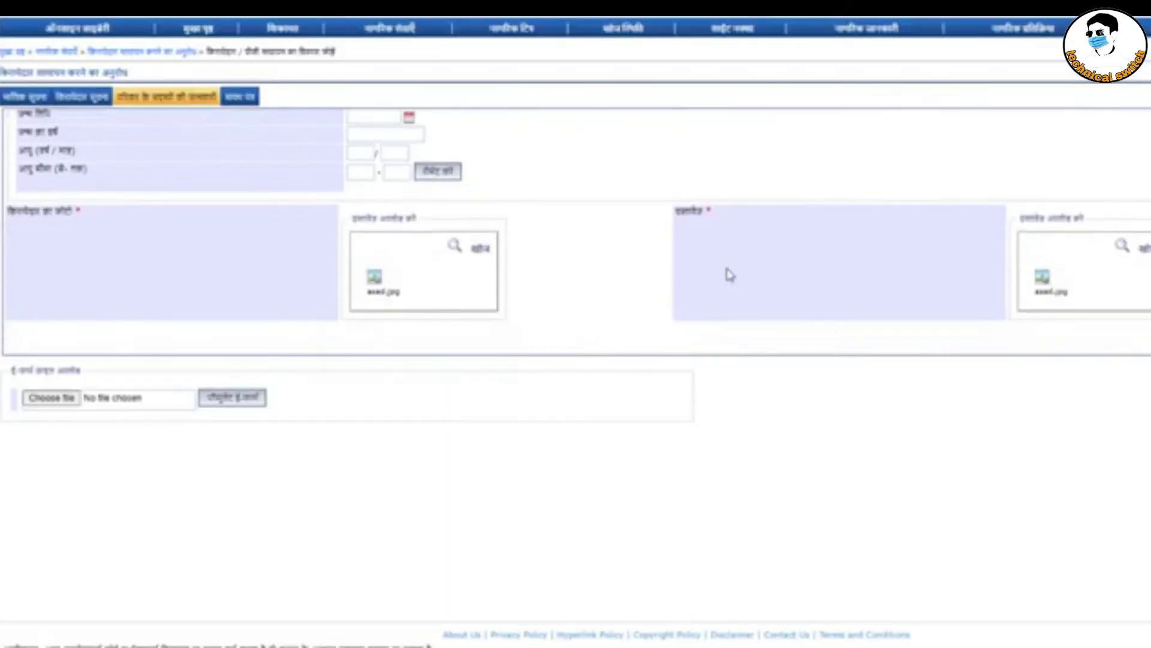
{"action": "scroll", "coordinate": [519, 237], "scroll_direction": "up", "scroll_amount": 2}
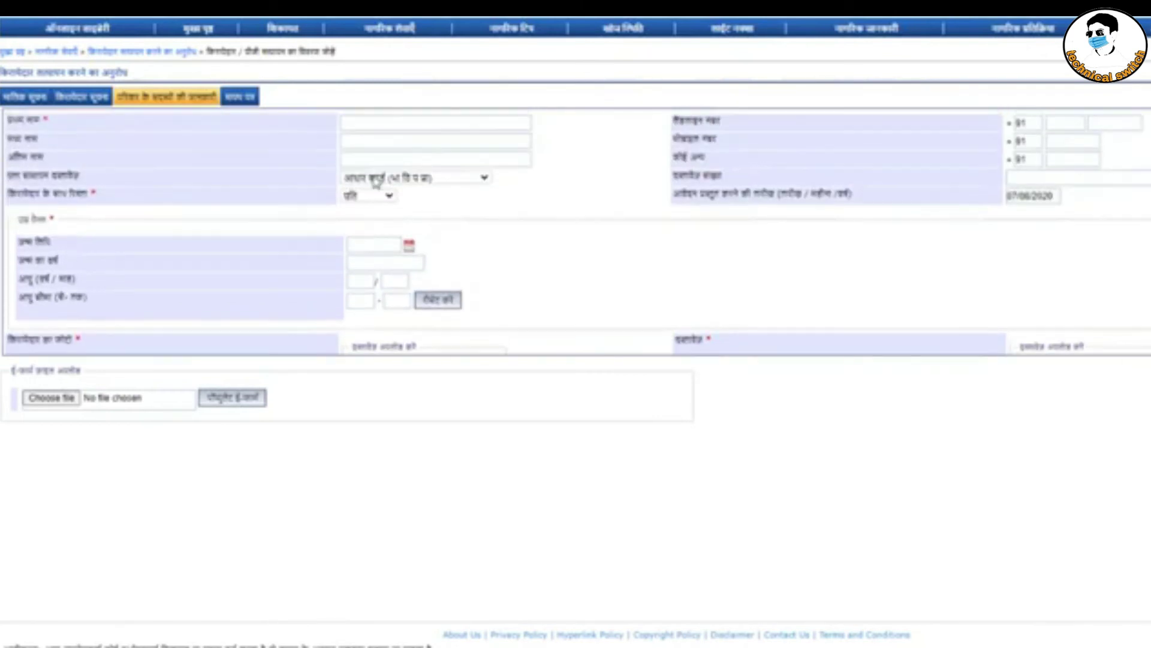
Accept the declaration in the शपथ पत्र section and submit the tenant verification request
{"action": "left_click", "coordinate": [241, 97]}
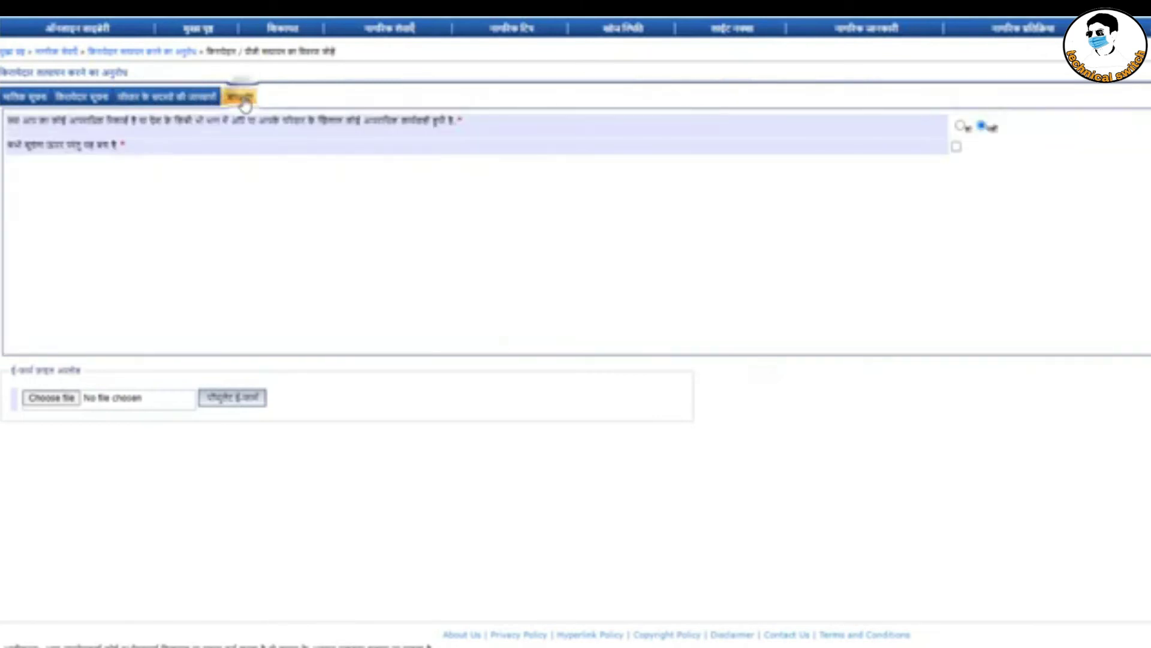
{"action": "left_click", "coordinate": [956, 148]}
{"action": "scroll", "coordinate": [543, 262], "scroll_direction": "right", "scroll_amount": 4}
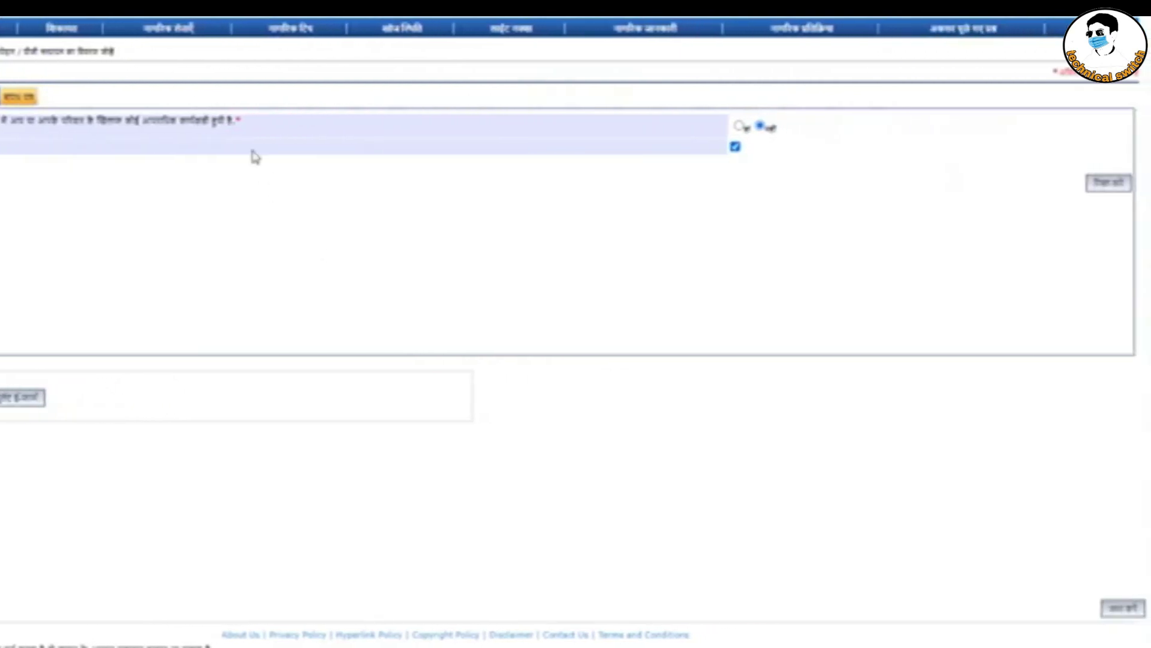
{"action": "left_click", "coordinate": [1124, 609]}
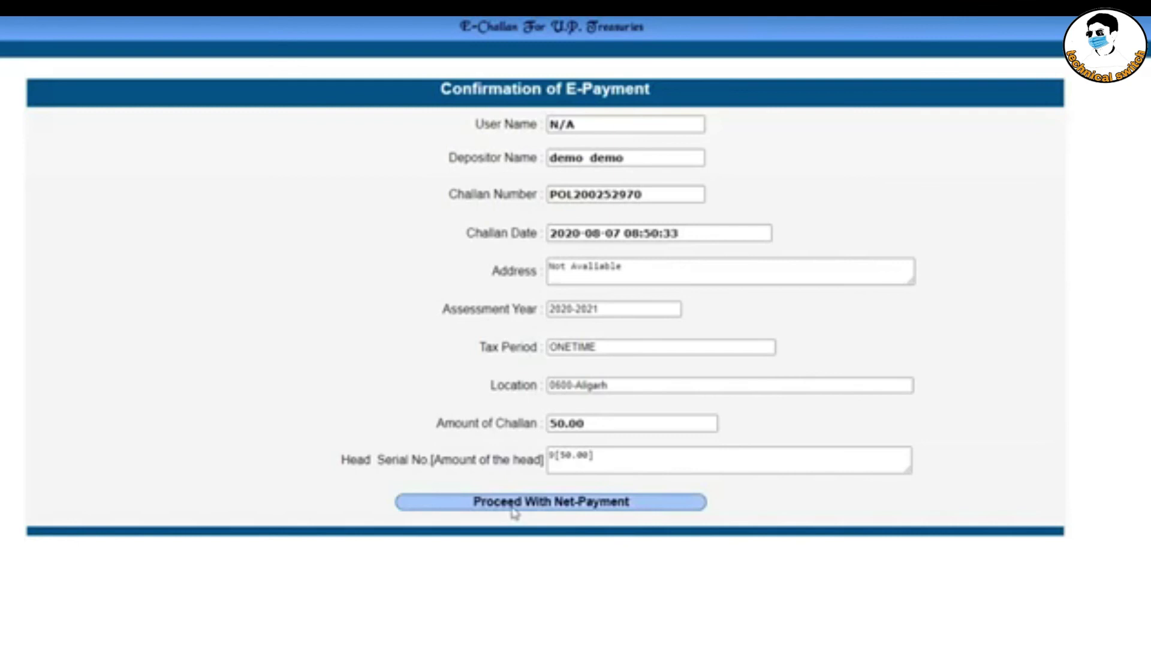
Proceed with the net payment of the e-challan and continue to the treasury site past the browser's security warning
{"action": "left_click", "coordinate": [534, 508]}
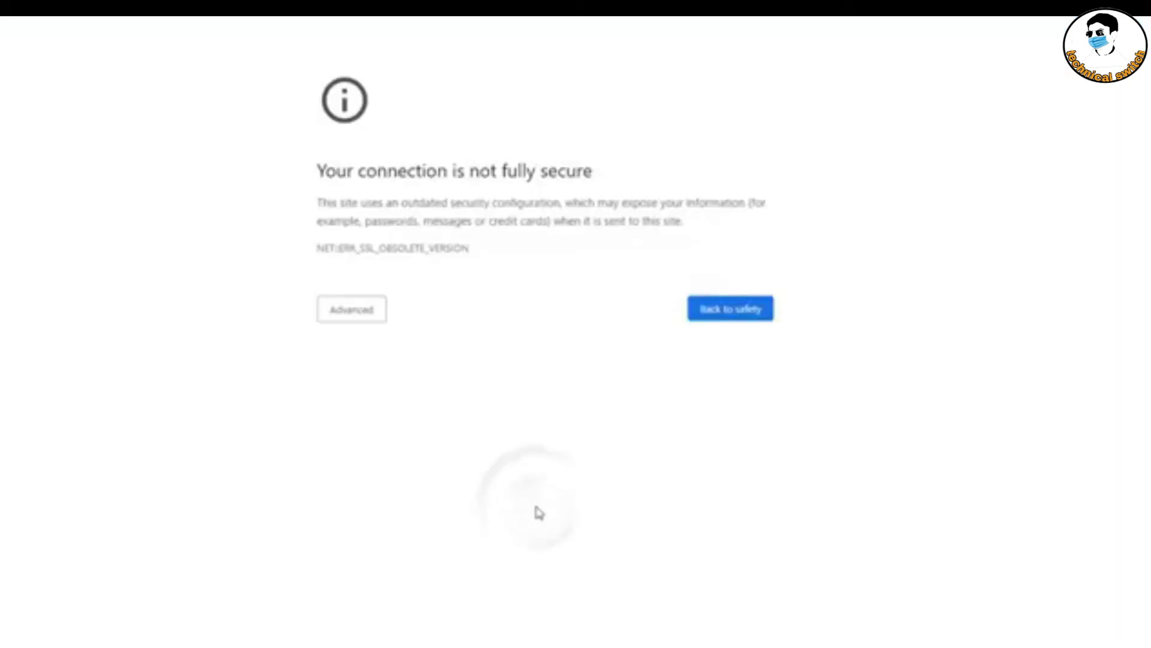
{"action": "left_click", "coordinate": [362, 309]}
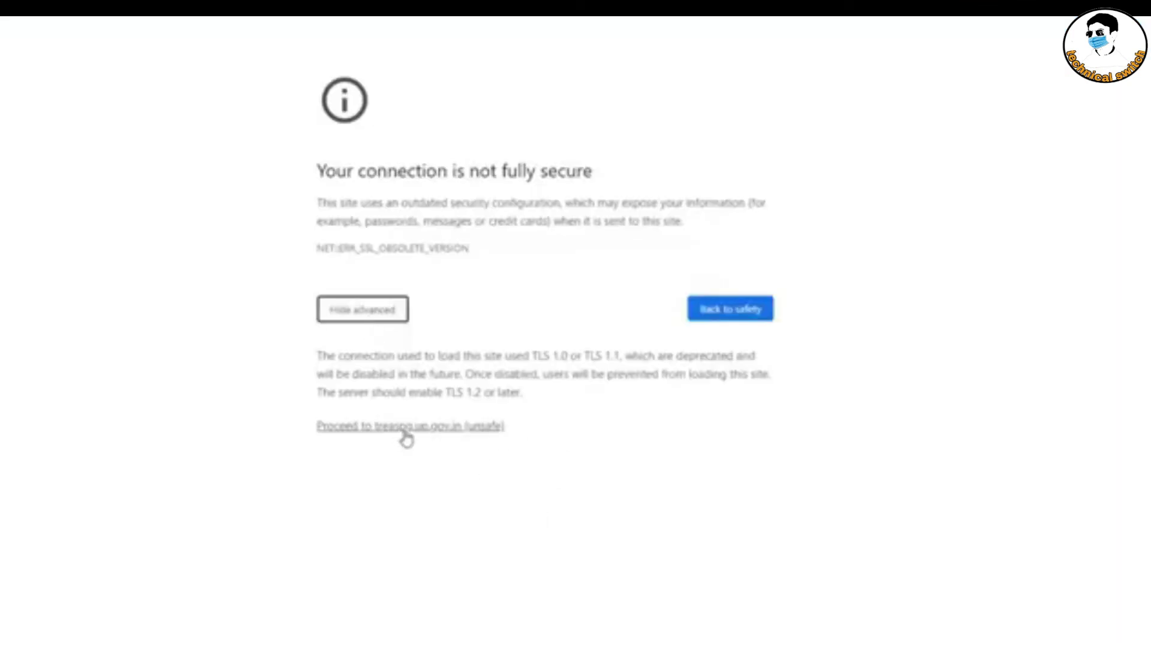
{"action": "left_click", "coordinate": [404, 429]}
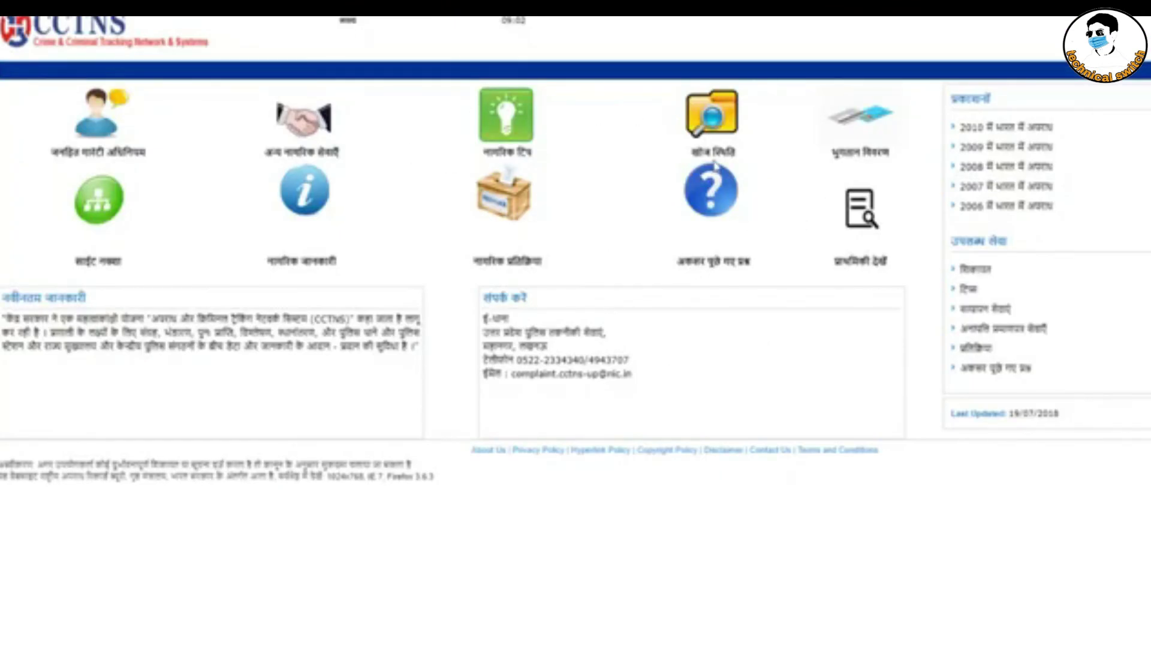
Open the CCTNS status search and set the record type to सेवा अनुरोध and the request type to किरायेदार सत्यापन
{"action": "left_click", "coordinate": [714, 129]}
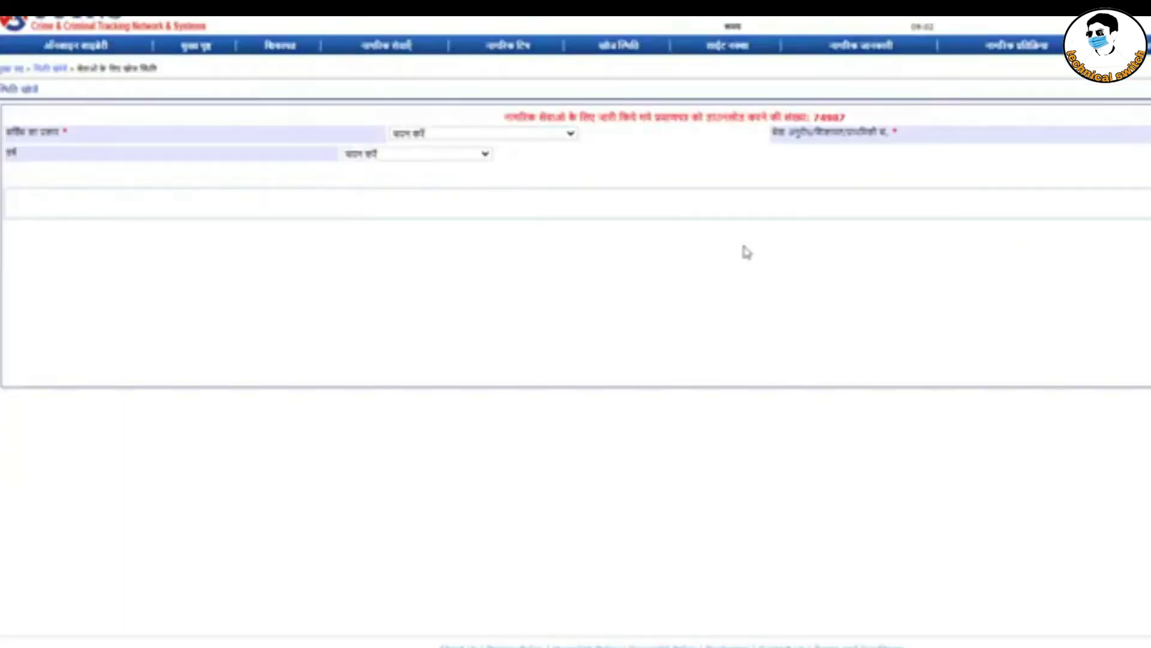
{"action": "left_click", "coordinate": [547, 136]}
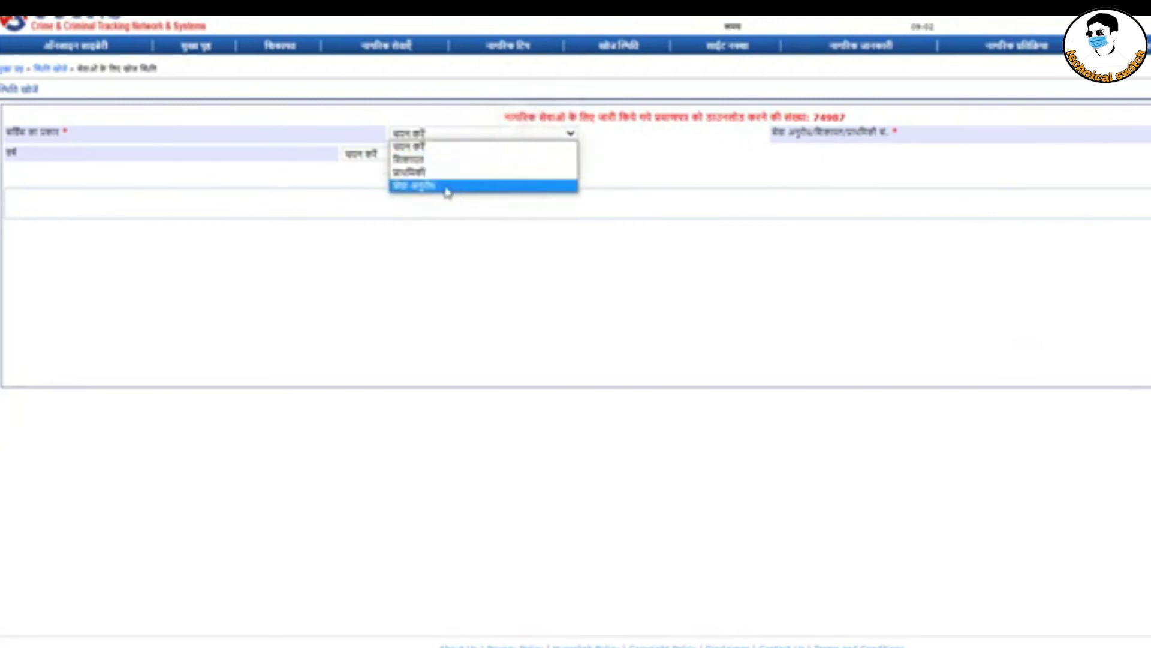
{"action": "left_click", "coordinate": [425, 186]}
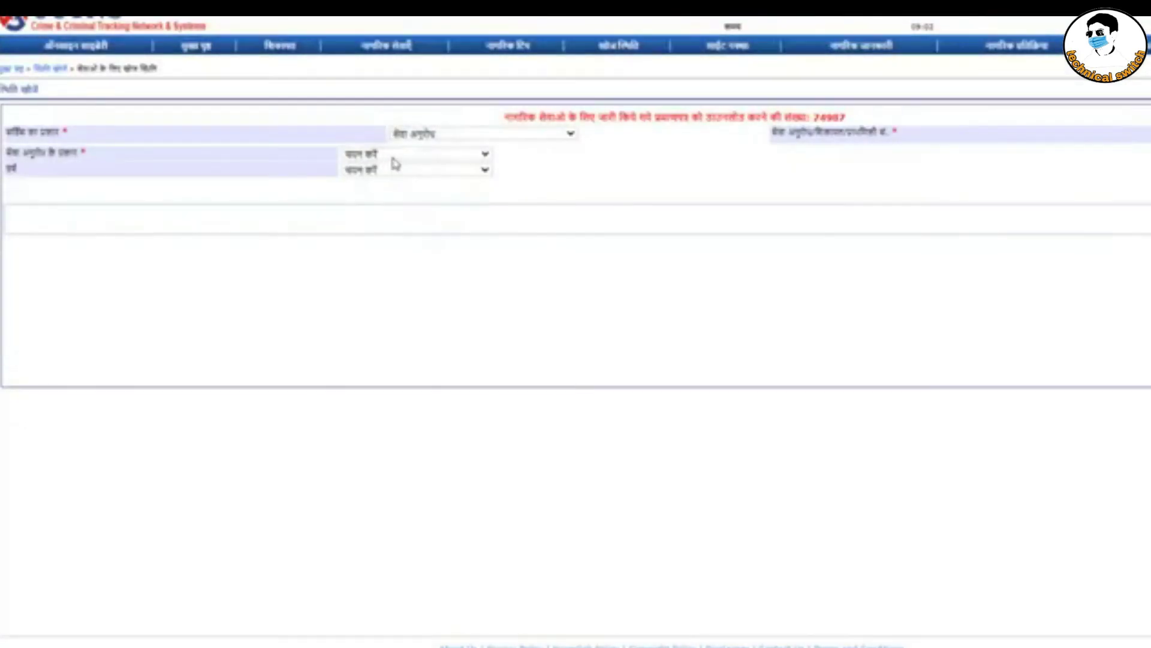
{"action": "left_click", "coordinate": [396, 154]}
{"action": "left_click", "coordinate": [401, 231]}
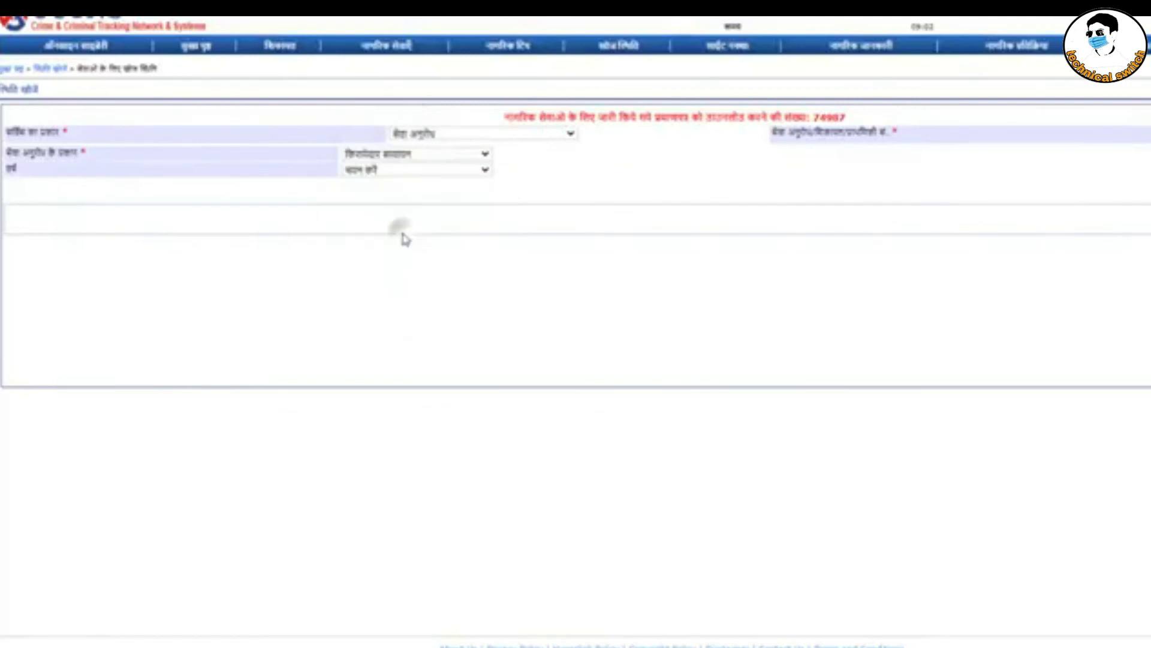
Set the search year to 2020 and activate the field for the service request number
{"action": "left_click", "coordinate": [398, 171]}
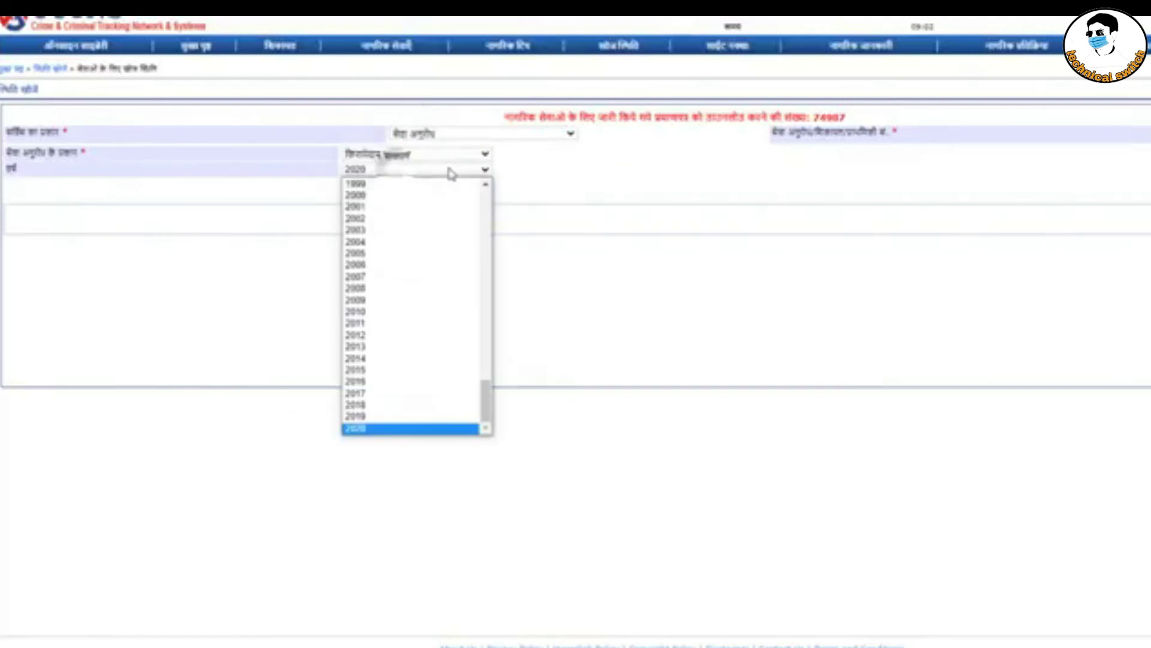
{"action": "left_click", "coordinate": [391, 429]}
{"action": "left_click", "coordinate": [995, 117]}
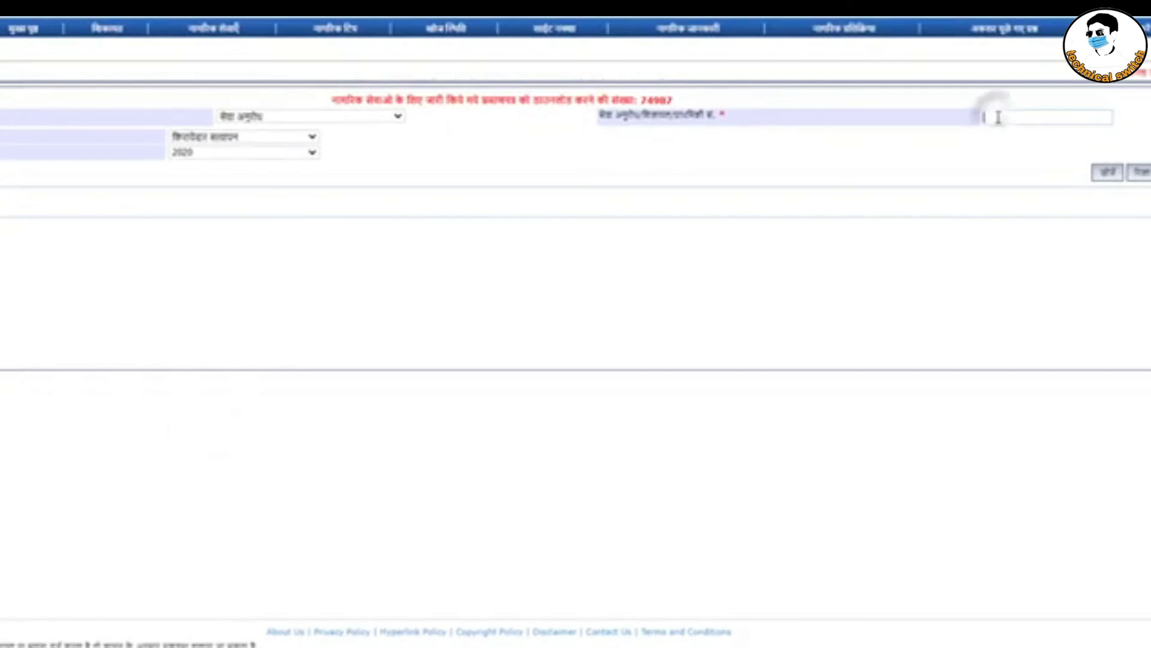
{"action": "left_click", "coordinate": [1052, 109]}
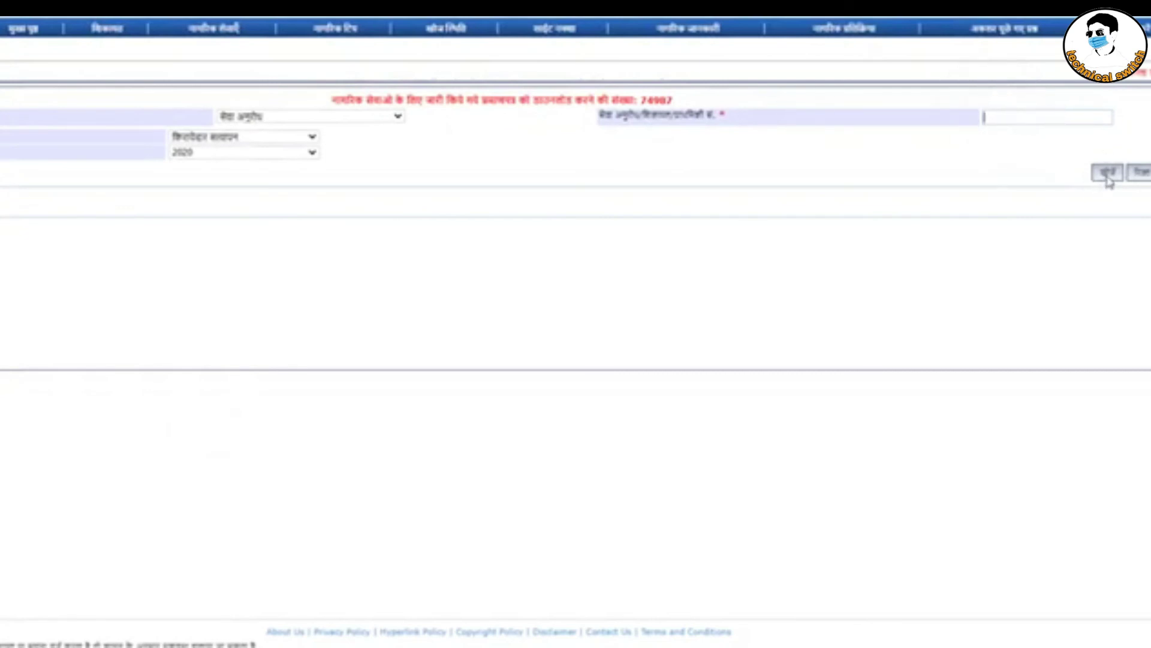